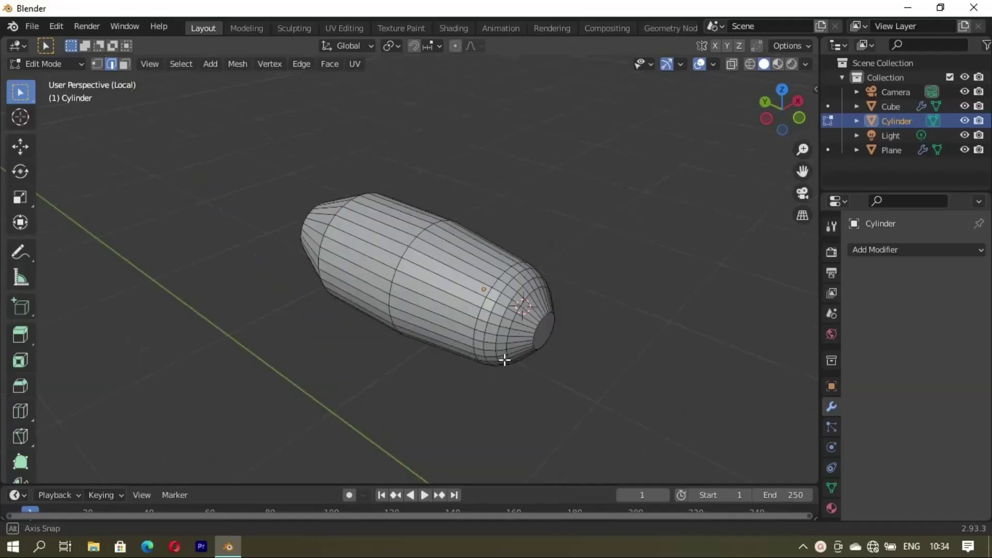
- Bevel the handle cylinder's end face with Ctrl+B
{"action": "middle_click_drag", "start_coordinate": [505, 358], "coordinate": [456, 310]}
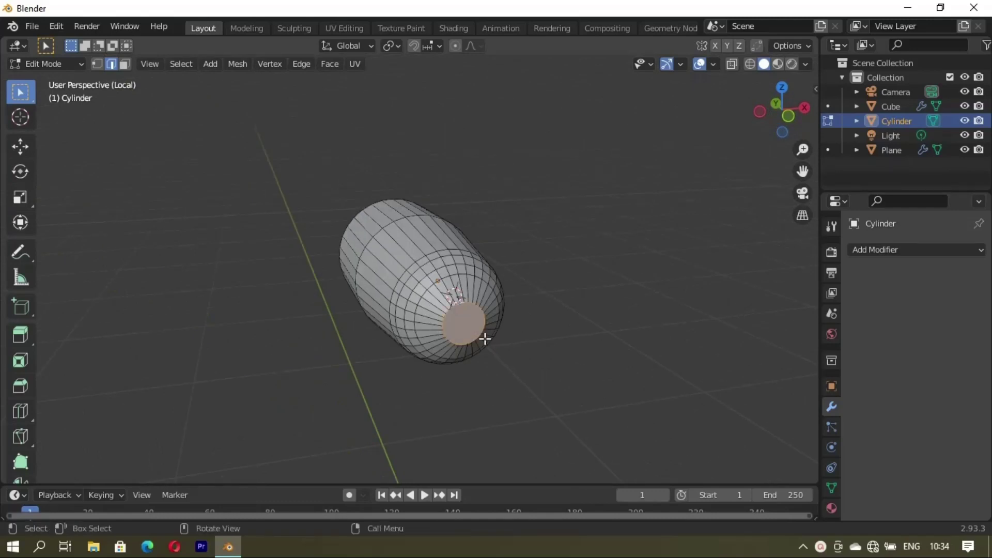
{"action": "key", "text": "ctrl+b"}
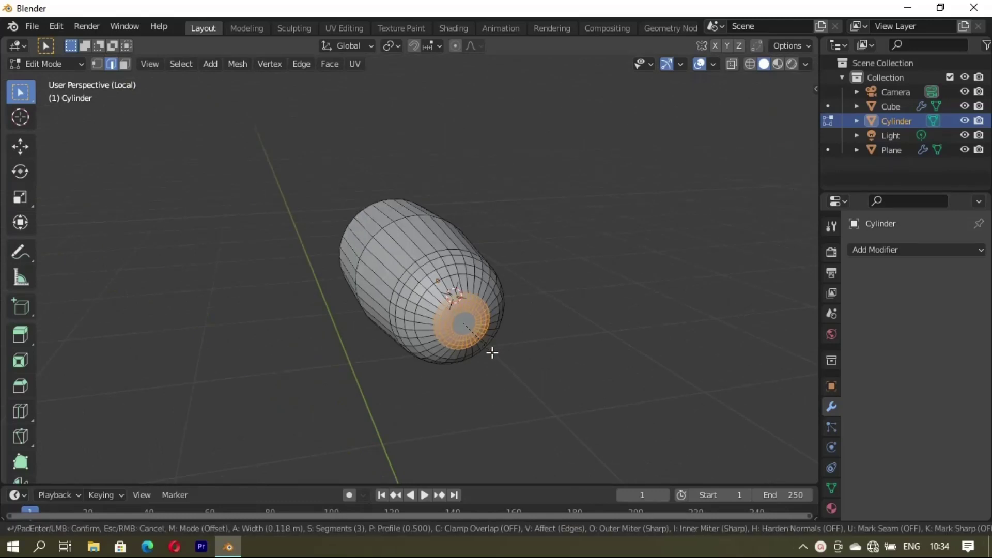
{"action": "left_click", "coordinate": [491, 348]}
- Deselect all, leave local view, and orbit to inspect the whole trowel
{"action": "key", "text": "alt+a"}
{"action": "key", "text": "KP_Divide"}
{"action": "mouse_move", "coordinate": [522, 275]}
{"action": "middle_mouse_down"}
{"action": "mouse_move", "coordinate": [398, 261]}
{"action": "mouse_move", "coordinate": [667, 274]}
{"action": "mouse_move", "coordinate": [494, 237]}
{"action": "mouse_move", "coordinate": [486, 247]}
{"action": "middle_mouse_up"}
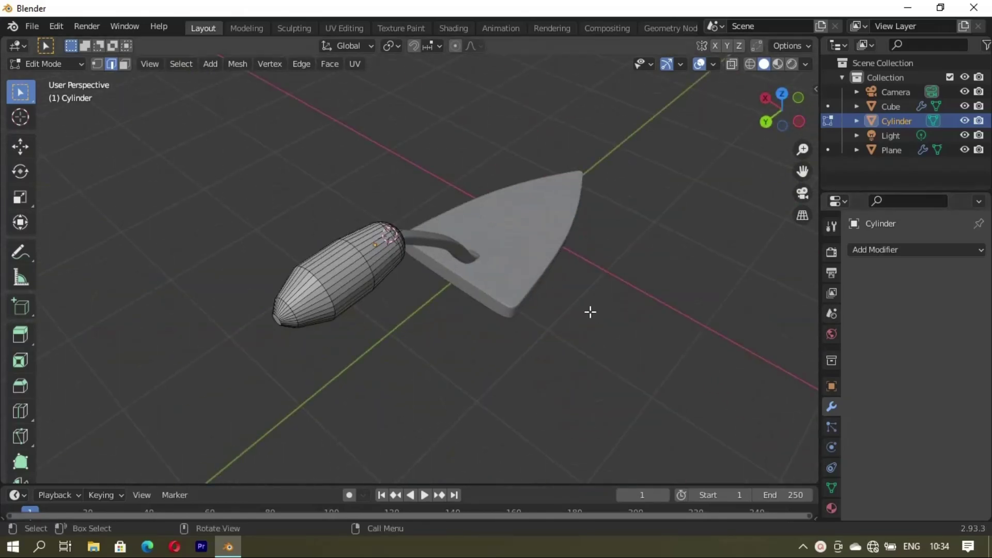
{"action": "middle_click_drag", "start_coordinate": [589, 311], "coordinate": [358, 282]}
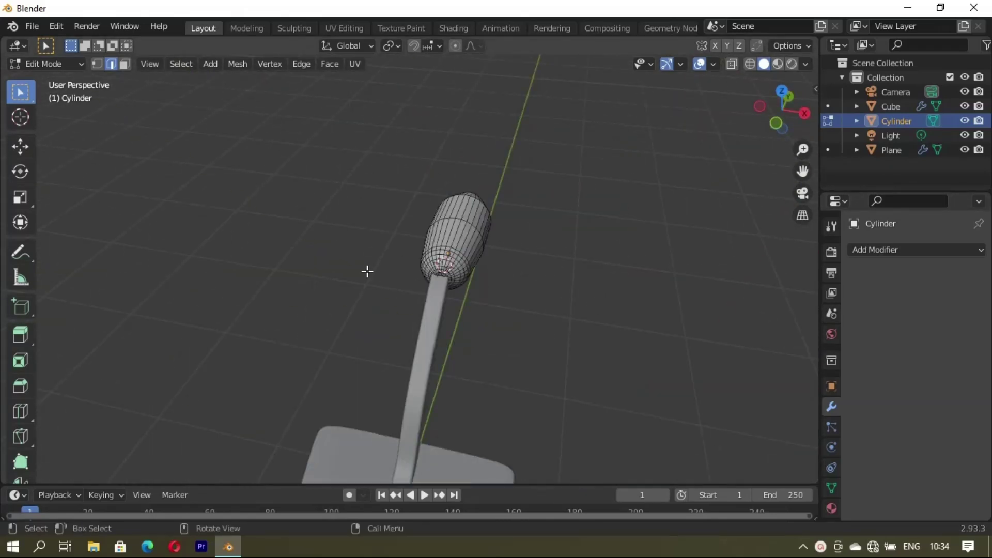
{"action": "mouse_move", "coordinate": [417, 363]}
{"action": "middle_mouse_down"}
{"action": "mouse_move", "coordinate": [547, 365]}
{"action": "mouse_move", "coordinate": [472, 288]}
{"action": "mouse_move", "coordinate": [445, 245]}
{"action": "middle_mouse_up"}
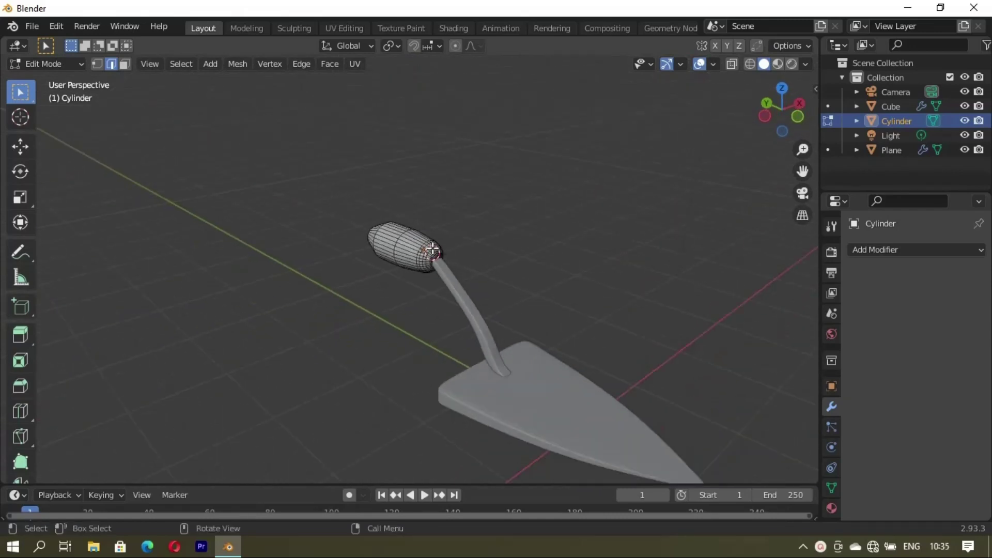
- Add a Subdivision Surface modifier to the handle, replacing the first attempt
{"action": "left_click", "coordinate": [898, 250]}
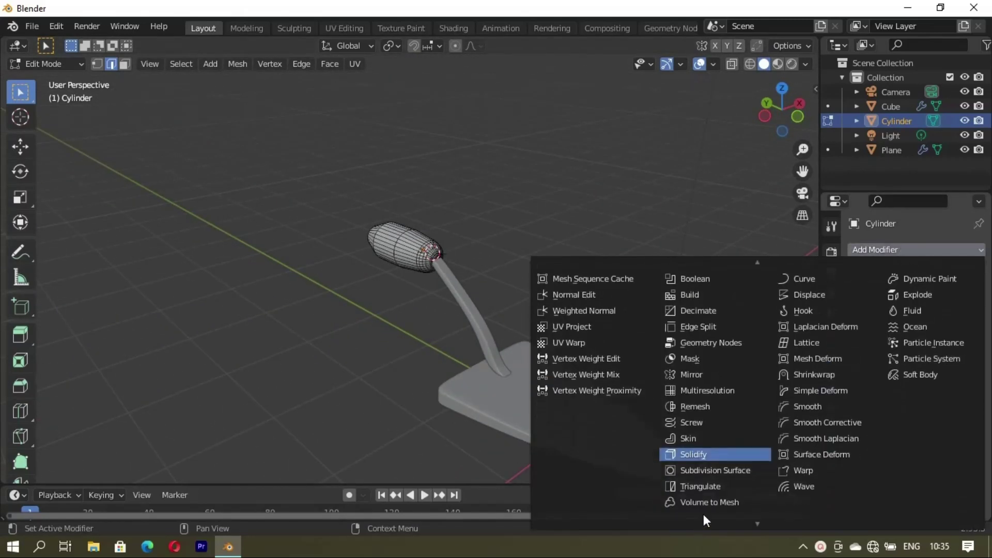
{"action": "left_click", "coordinate": [716, 469]}
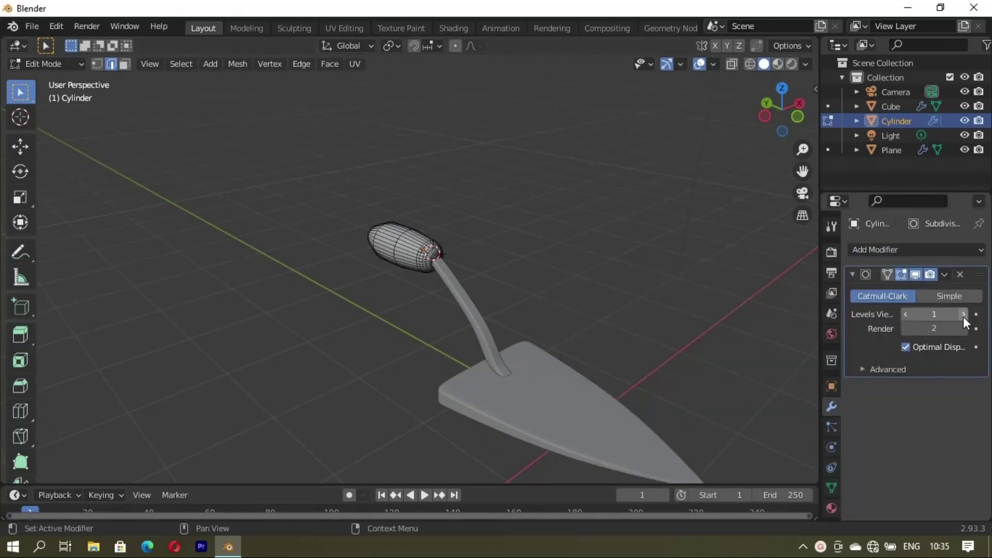
{"action": "left_click", "coordinate": [960, 274]}
{"action": "left_click", "coordinate": [903, 250]}
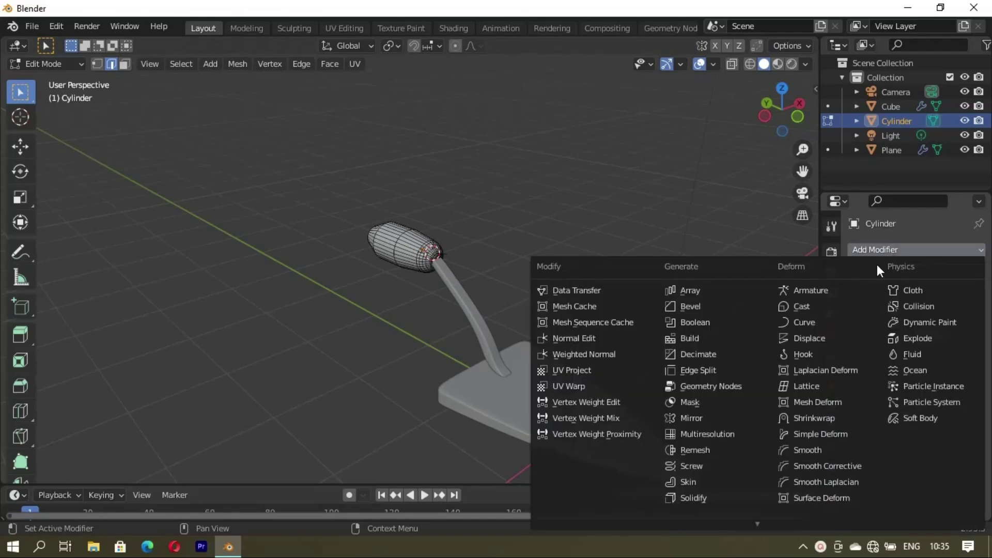
{"action": "scroll", "coordinate": [693, 500], "scroll_direction": "down", "scroll_amount": 1}
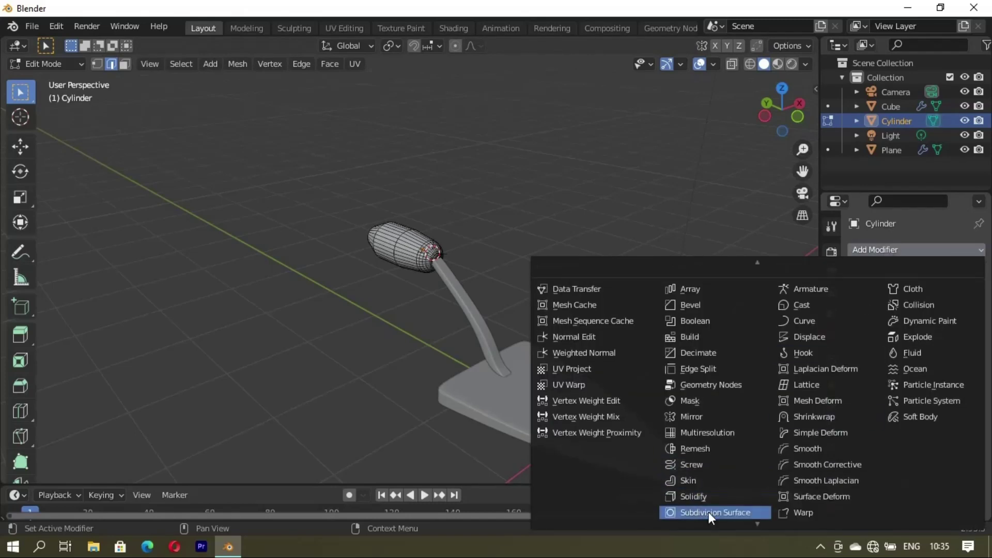
{"action": "left_click", "coordinate": [708, 513]}
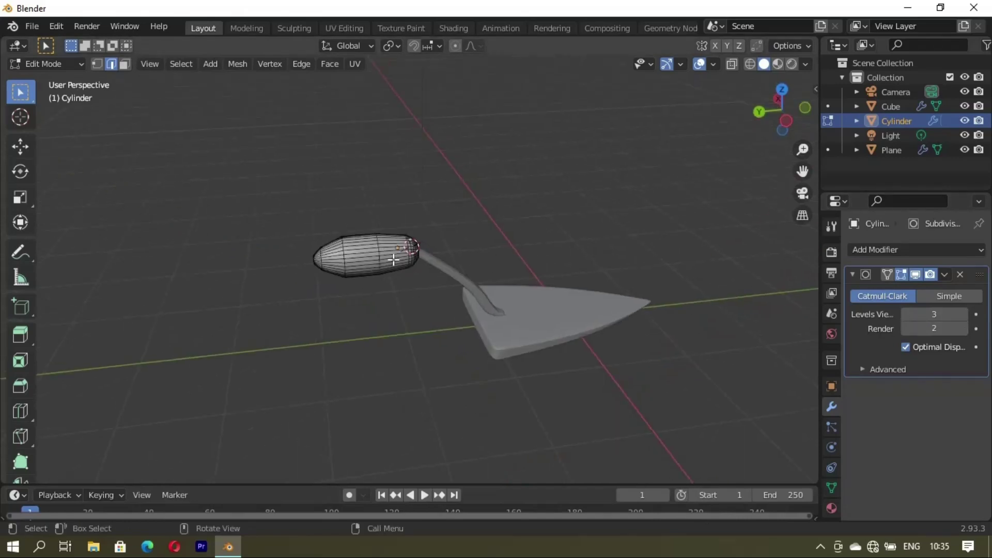
{"action": "scroll", "coordinate": [288, 236], "scroll_direction": "up", "scroll_amount": 3}
- Return to Object Mode, inspect the smoothed handle, and select the curved stem
{"action": "mouse_move", "coordinate": [288, 236]}
{"action": "middle_mouse_down"}
{"action": "mouse_move", "coordinate": [332, 221]}
{"action": "mouse_move", "coordinate": [554, 213]}
{"action": "mouse_move", "coordinate": [491, 201]}
{"action": "mouse_move", "coordinate": [324, 255]}
{"action": "middle_mouse_up"}
{"action": "key", "text": "Tab"}
{"action": "mouse_move", "coordinate": [434, 203]}
{"action": "middle_mouse_down"}
{"action": "mouse_move", "coordinate": [360, 260]}
{"action": "mouse_move", "coordinate": [354, 310]}
{"action": "mouse_move", "coordinate": [598, 350]}
{"action": "mouse_move", "coordinate": [540, 342]}
{"action": "middle_mouse_up"}
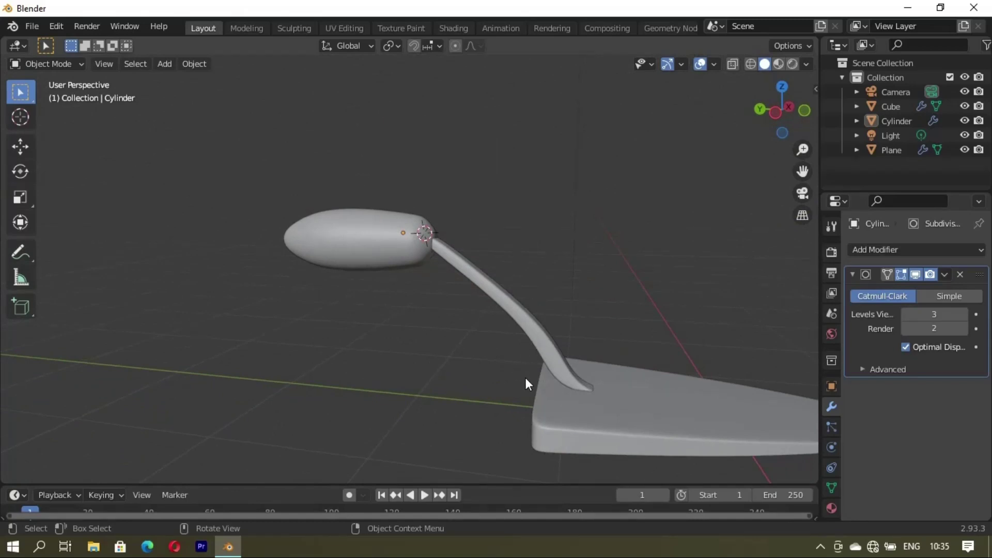
{"action": "mouse_move", "coordinate": [538, 377]}
{"action": "middle_mouse_down"}
{"action": "mouse_move", "coordinate": [555, 233]}
{"action": "mouse_move", "coordinate": [499, 394]}
{"action": "mouse_move", "coordinate": [413, 263]}
{"action": "mouse_move", "coordinate": [487, 385]}
{"action": "mouse_move", "coordinate": [563, 369]}
{"action": "middle_mouse_up"}
{"action": "left_click", "coordinate": [498, 306]}
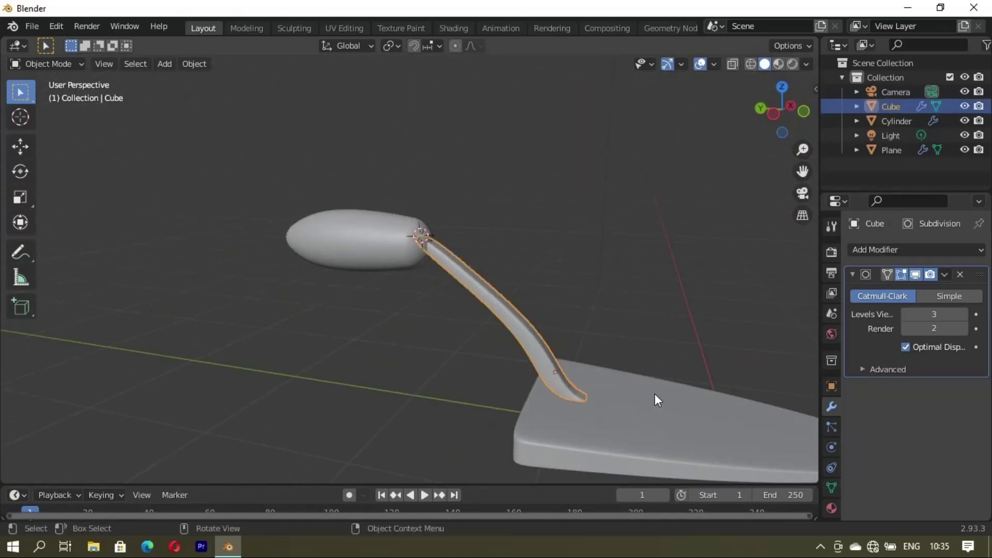
- Isolate the stem in Edit Mode and move its end edge along Y
{"action": "key", "text": "Tab"}
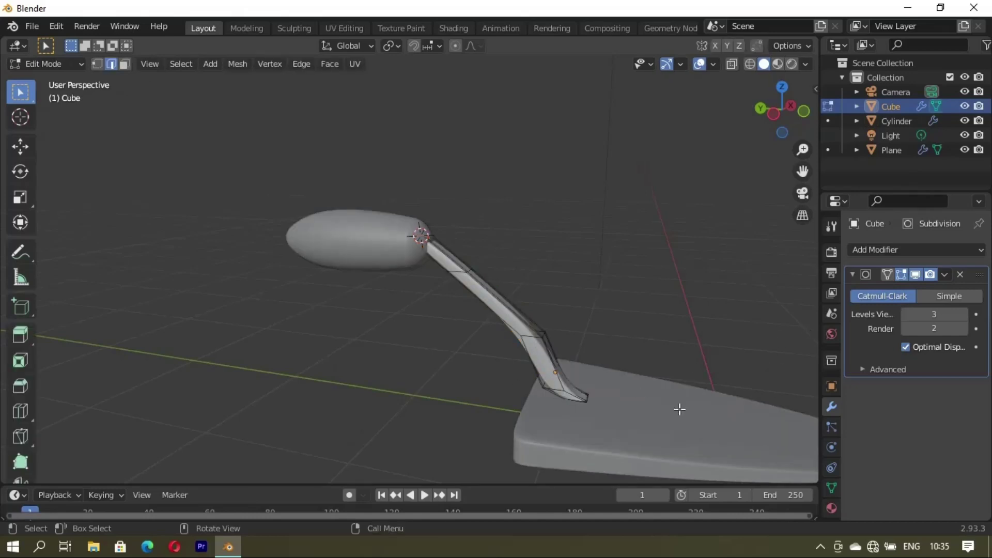
{"action": "mouse_move", "coordinate": [680, 410]}
{"action": "middle_mouse_down"}
{"action": "mouse_move", "coordinate": [581, 331]}
{"action": "mouse_move", "coordinate": [421, 274]}
{"action": "middle_mouse_up"}
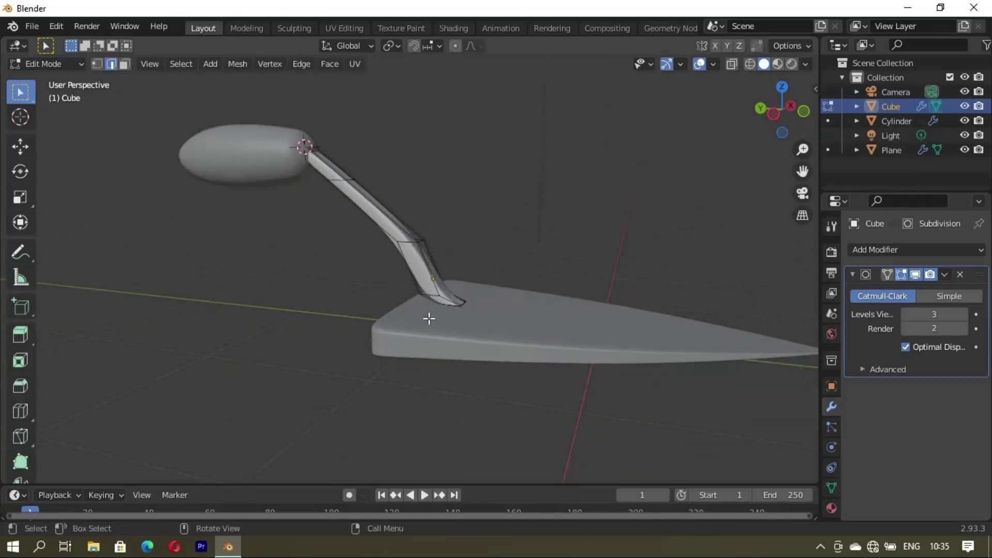
{"action": "key", "text": "KP_Divide"}
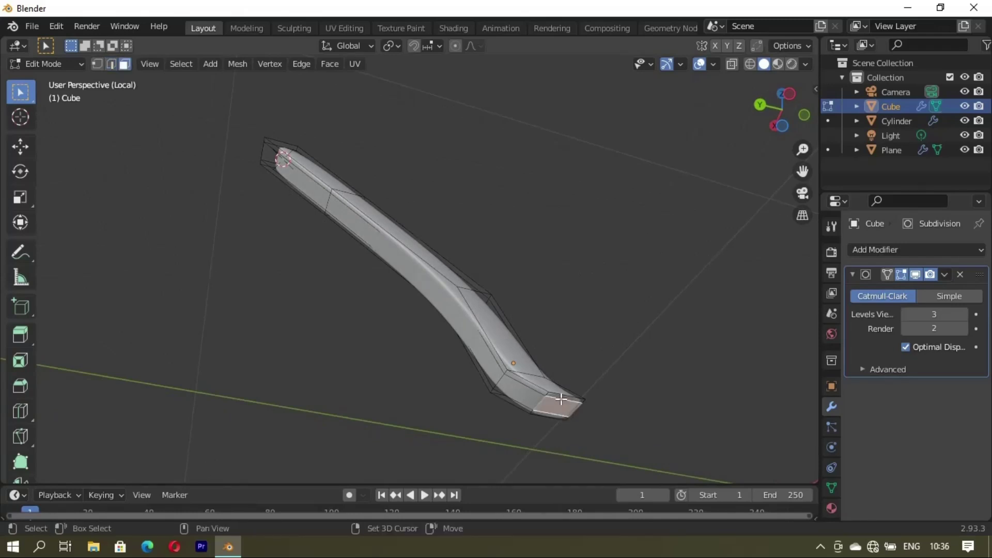
{"action": "middle_click_drag", "start_coordinate": [542, 397], "coordinate": [561, 370]}
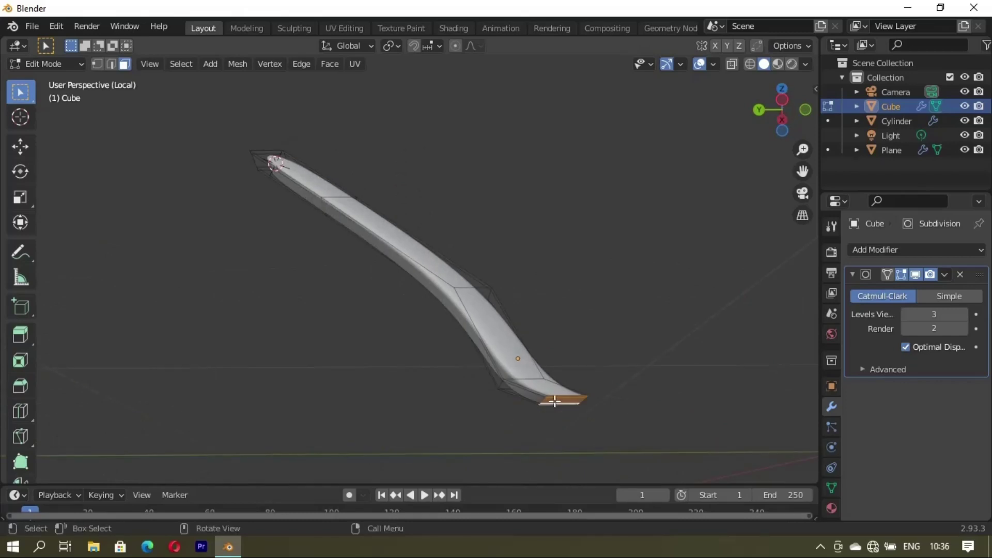
{"action": "key", "text": "g"}
{"action": "key", "text": "y"}
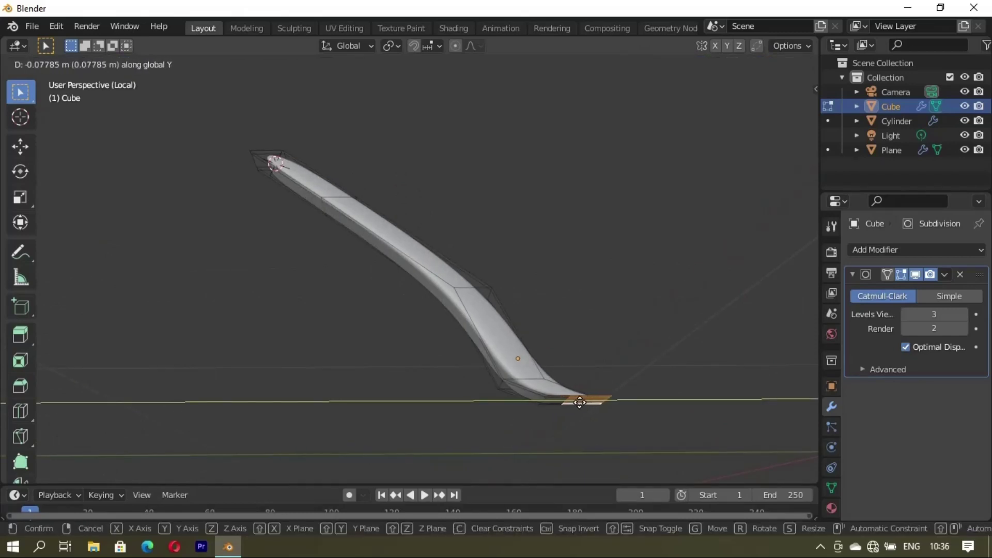
{"action": "left_click", "coordinate": [580, 402]}
- Extrude the stem's end face outward to form the foot
{"action": "mouse_move", "coordinate": [564, 60]}
{"action": "middle_mouse_down"}
{"action": "mouse_move", "coordinate": [544, 364]}
{"action": "mouse_move", "coordinate": [394, 210]}
{"action": "mouse_move", "coordinate": [375, 302]}
{"action": "mouse_move", "coordinate": [468, 304]}
{"action": "middle_mouse_up"}
{"action": "key", "text": "e"}
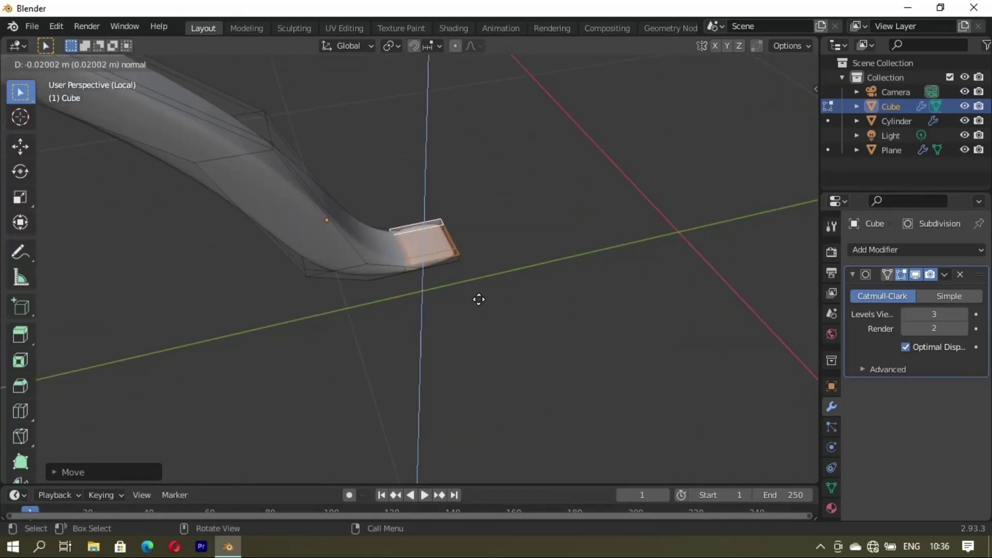
{"action": "left_click", "coordinate": [479, 299]}
{"action": "left_click", "coordinate": [516, 191]}
{"action": "key", "text": "Tab"}
- Apply Shade Smooth to the stem object
{"action": "mouse_move", "coordinate": [511, 190]}
{"action": "middle_mouse_down"}
{"action": "mouse_move", "coordinate": [436, 232]}
{"action": "mouse_move", "coordinate": [441, 275]}
{"action": "mouse_move", "coordinate": [497, 206]}
{"action": "middle_mouse_up"}
{"action": "right_click", "coordinate": [497, 206]}
{"action": "key", "text": "Escape"}
{"action": "left_click", "coordinate": [432, 243]}
{"action": "right_click", "coordinate": [506, 216]}
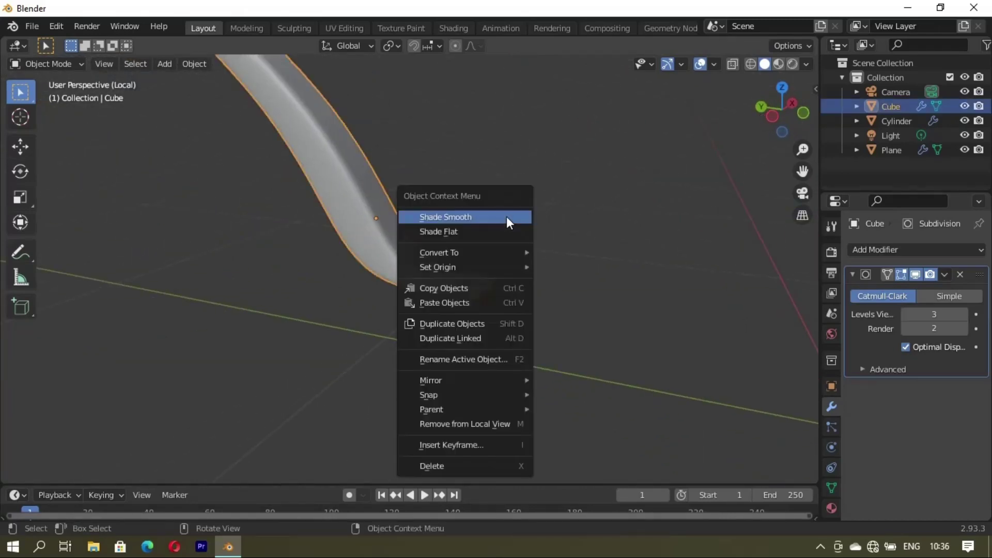
{"action": "left_click", "coordinate": [506, 215]}
- Leave local view and orbit to check the stem against the blade
{"action": "key", "text": "Tab"}
{"action": "key", "text": "KP_Divide"}
{"action": "mouse_move", "coordinate": [434, 177]}
{"action": "middle_mouse_down"}
{"action": "mouse_move", "coordinate": [370, 318]}
{"action": "mouse_move", "coordinate": [382, 275]}
{"action": "mouse_move", "coordinate": [665, 302]}
{"action": "mouse_move", "coordinate": [516, 290]}
{"action": "mouse_move", "coordinate": [439, 305]}
{"action": "mouse_move", "coordinate": [385, 292]}
{"action": "middle_mouse_up"}
{"action": "scroll", "coordinate": [385, 292], "scroll_direction": "up", "scroll_amount": 3}
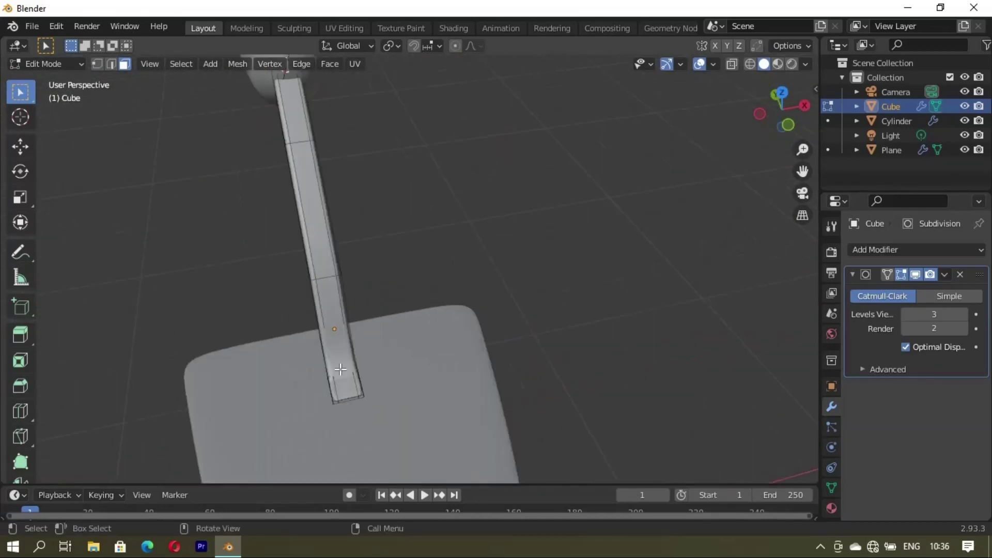
{"action": "middle_click_drag", "start_coordinate": [340, 369], "coordinate": [361, 375]}
{"action": "scroll", "coordinate": [425, 349], "scroll_direction": "down", "scroll_amount": 3}
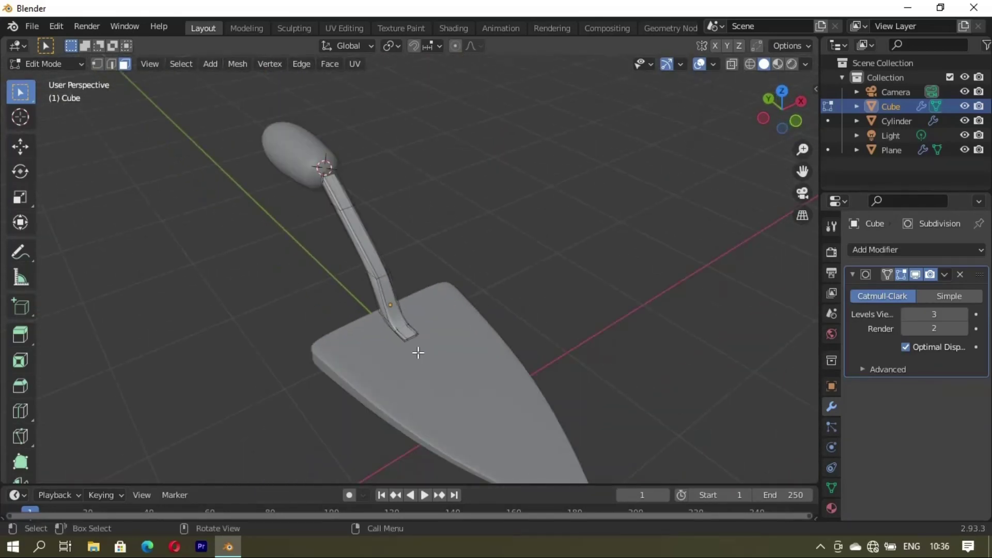
{"action": "key", "text": "Tab"}
- Add a tiny cylinder at the 3D cursor placed on the stem's foot
{"action": "right_click", "coordinate": [402, 330], "text": "shift"}
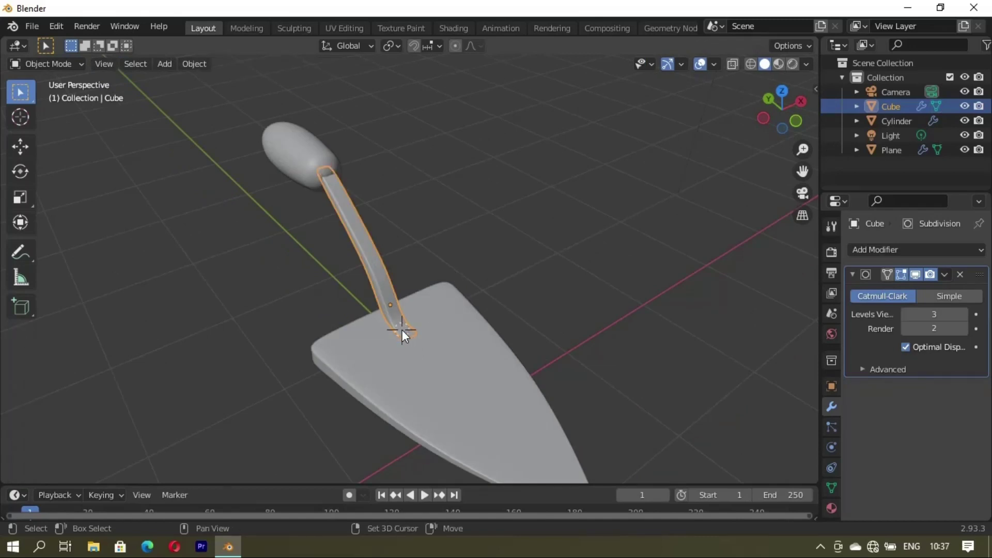
{"action": "key", "text": "shift+a"}
{"action": "left_click", "coordinate": [478, 312]}
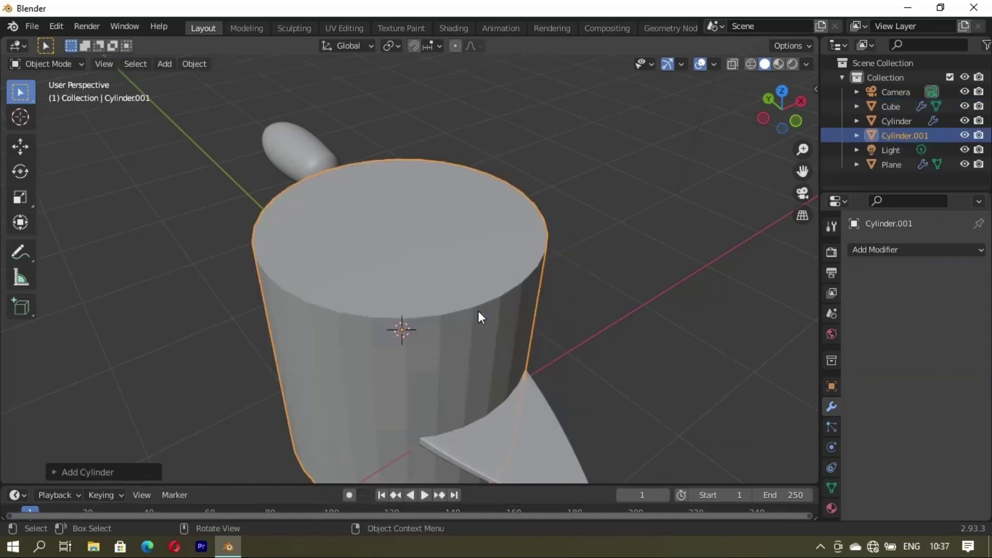
{"action": "key", "text": "s"}
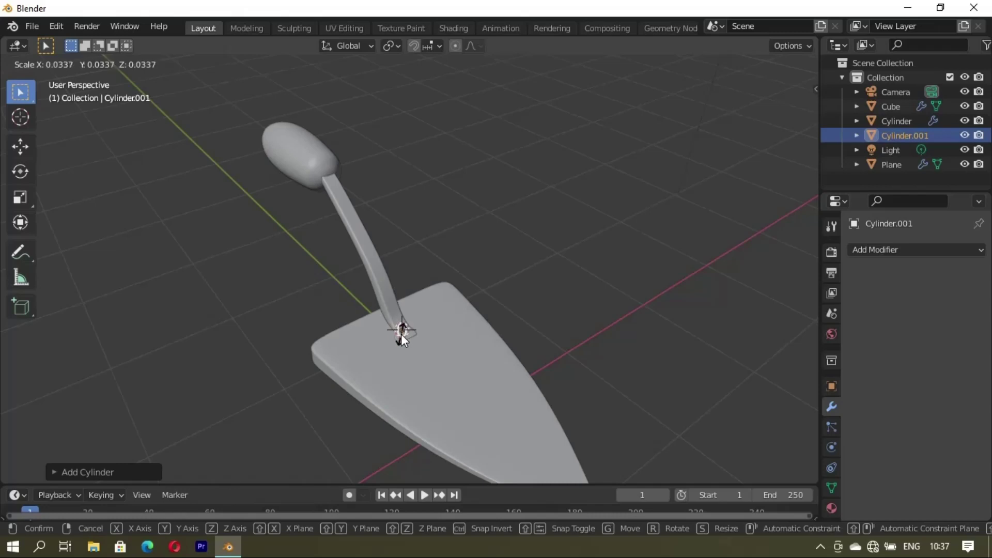
{"action": "left_click", "coordinate": [402, 334]}
{"action": "scroll", "coordinate": [416, 330], "scroll_direction": "up", "scroll_amount": 4}
{"action": "mouse_move", "coordinate": [409, 205]}
{"action": "middle_mouse_down"}
{"action": "mouse_move", "coordinate": [417, 361]}
{"action": "mouse_move", "coordinate": [338, 379]}
{"action": "middle_mouse_up"}
- Move the small cylinder along X onto the stem's foot
{"action": "key", "text": "g"}
{"action": "key", "text": "x"}
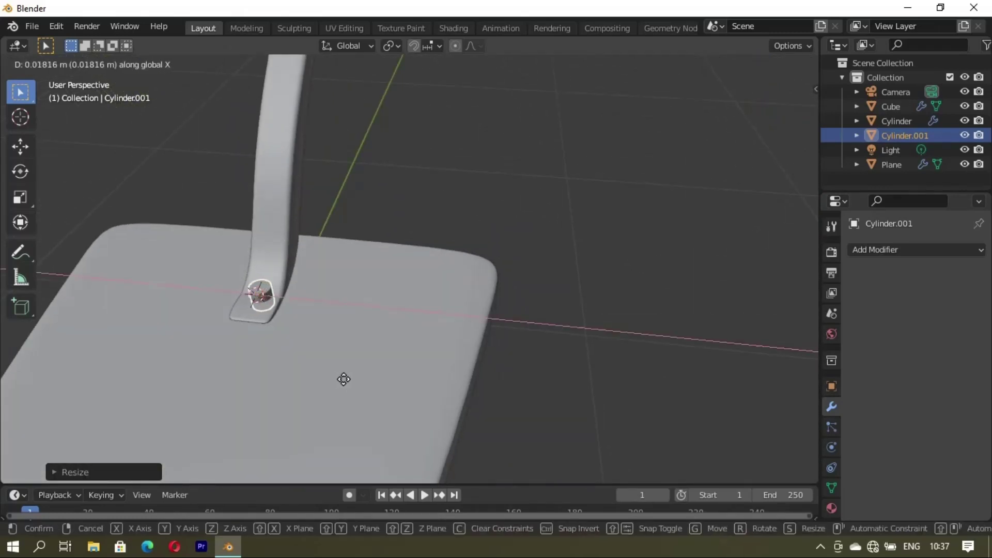
{"action": "left_click", "coordinate": [341, 379]}
{"action": "scroll", "coordinate": [245, 341], "scroll_direction": "up", "scroll_amount": 2}
{"action": "left_click", "coordinate": [51, 471]}
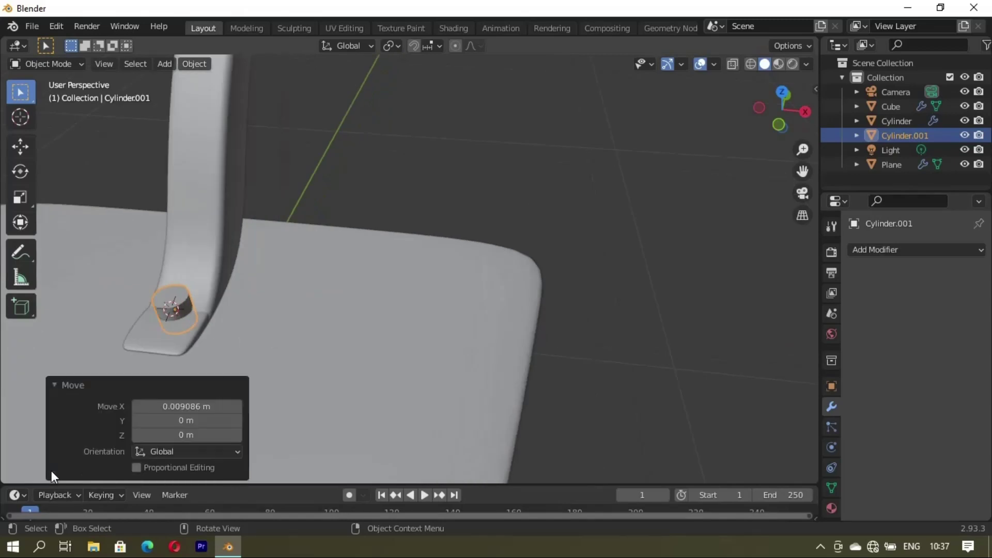
{"action": "left_click", "coordinate": [472, 178]}
{"action": "mouse_move", "coordinate": [237, 299]}
{"action": "middle_mouse_down"}
{"action": "mouse_move", "coordinate": [343, 296]}
{"action": "mouse_move", "coordinate": [326, 318]}
{"action": "mouse_move", "coordinate": [402, 345]}
{"action": "mouse_move", "coordinate": [529, 364]}
{"action": "mouse_move", "coordinate": [473, 336]}
{"action": "middle_mouse_up"}
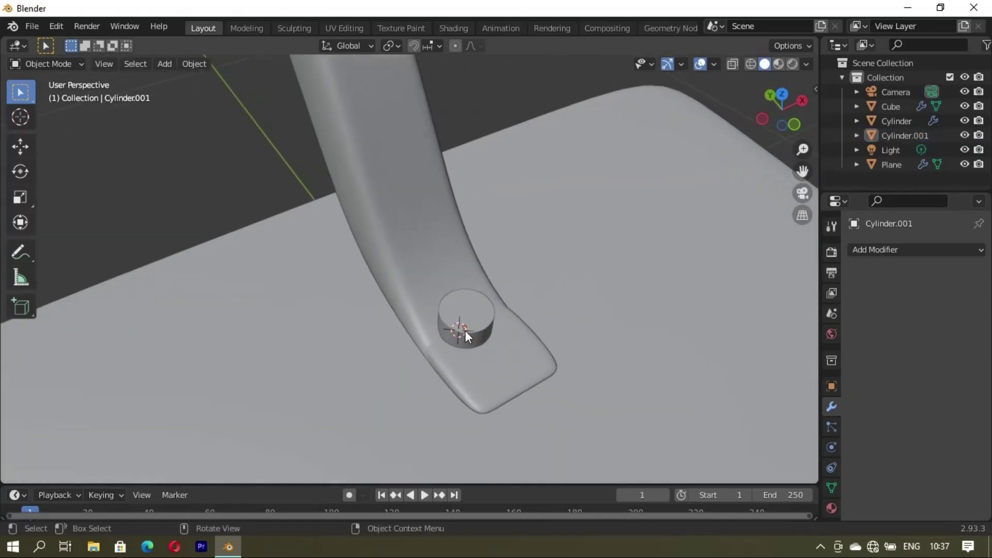
{"action": "scroll", "coordinate": [465, 330], "scroll_direction": "up", "scroll_amount": 1}
- Rescale the cylinder to 1.056 and nudge it along Y into place
{"action": "left_click", "coordinate": [473, 330]}
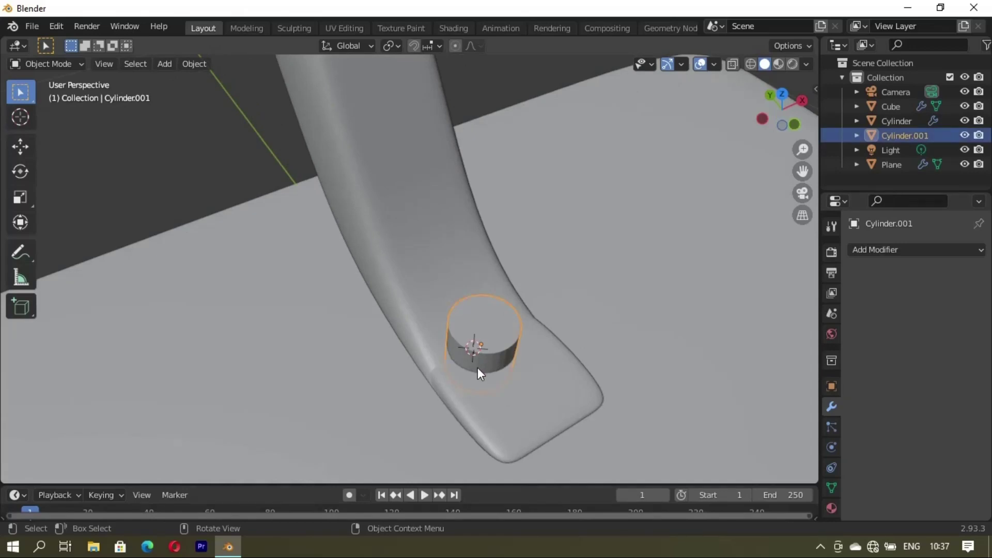
{"action": "key", "text": "s"}
{"action": "left_click", "coordinate": [476, 370]}
{"action": "key", "text": "g"}
{"action": "key", "text": "y"}
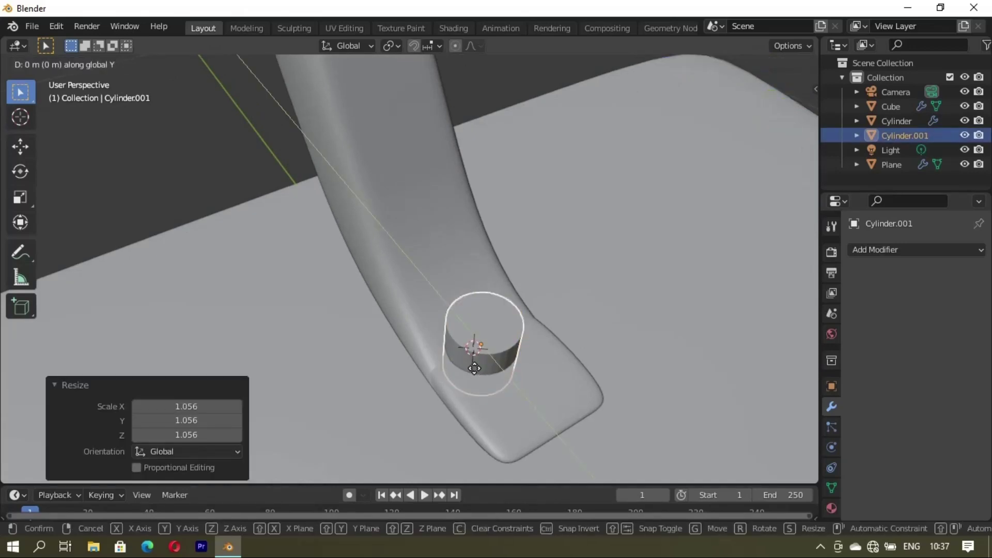
{"action": "left_click", "coordinate": [485, 382]}
{"action": "left_click", "coordinate": [199, 261]}
{"action": "mouse_move", "coordinate": [199, 261]}
{"action": "middle_mouse_down"}
{"action": "mouse_move", "coordinate": [528, 373]}
{"action": "mouse_move", "coordinate": [405, 290]}
{"action": "middle_mouse_up"}
{"action": "key", "text": "Tab"}
- Select the cylinder's top face, shrink it, and undo a trial extrusion
{"action": "key", "text": "alt+a"}
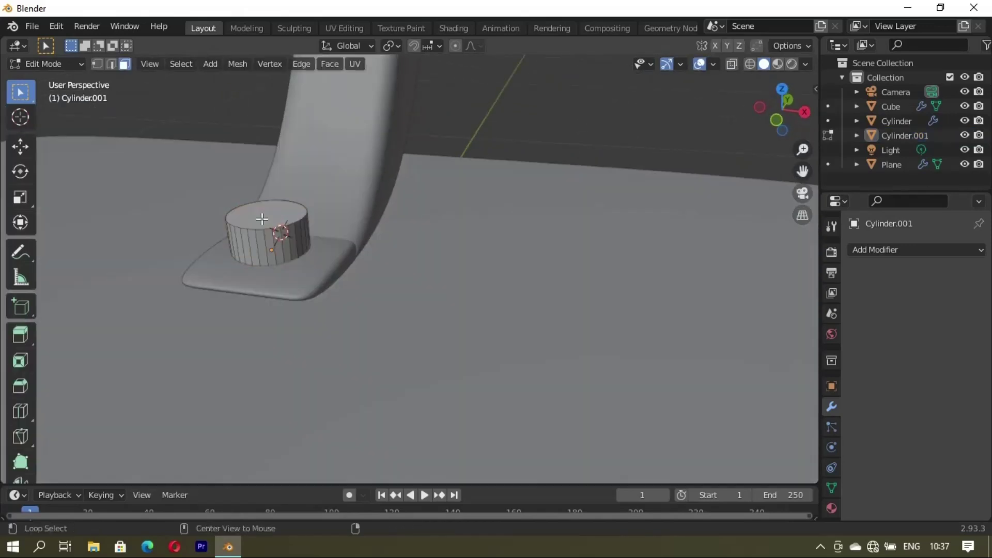
{"action": "left_click", "coordinate": [262, 219]}
{"action": "middle_click_drag", "start_coordinate": [262, 219], "coordinate": [460, 355]}
{"action": "key", "text": "s"}
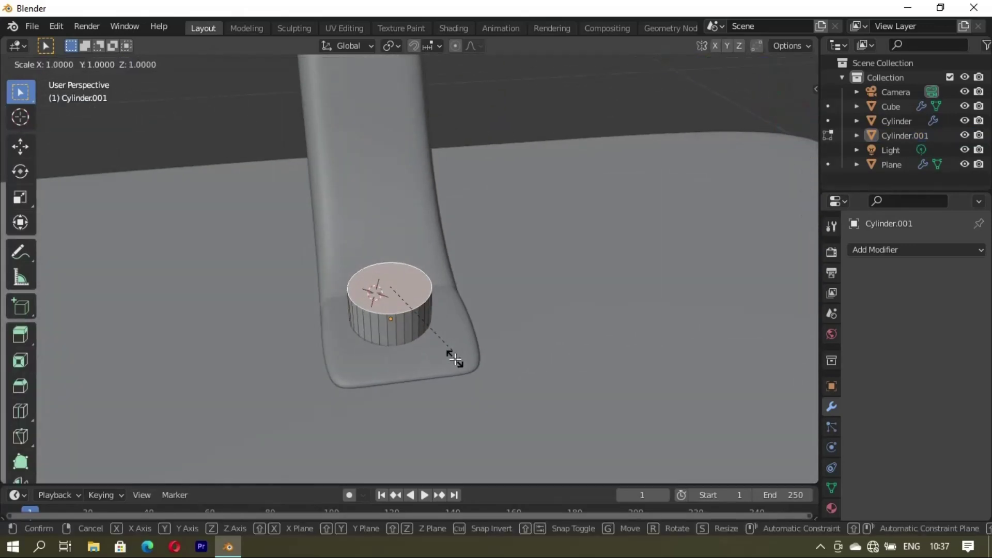
{"action": "left_click", "coordinate": [388, 333]}
{"action": "key", "text": "e"}
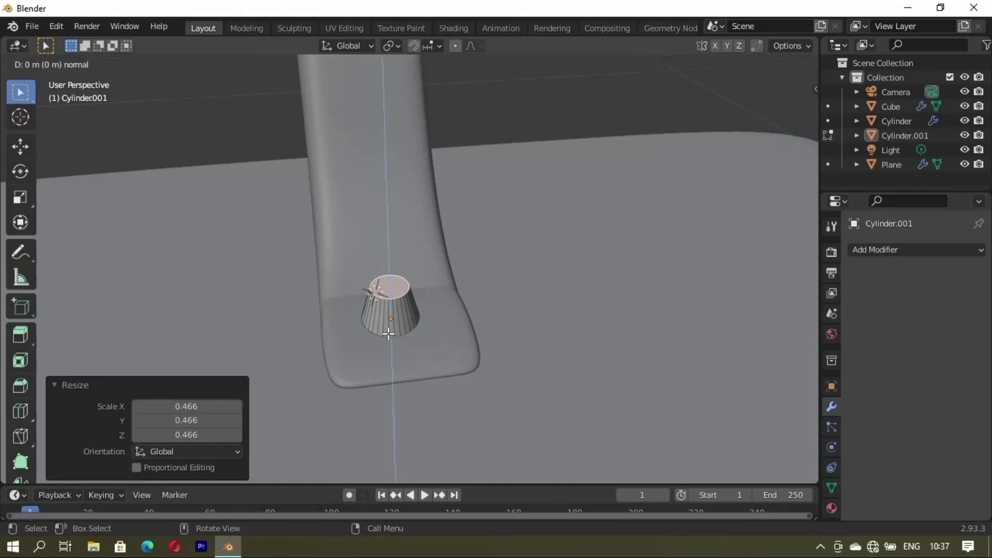
{"action": "left_click", "coordinate": [386, 326]}
{"action": "key", "text": "s"}
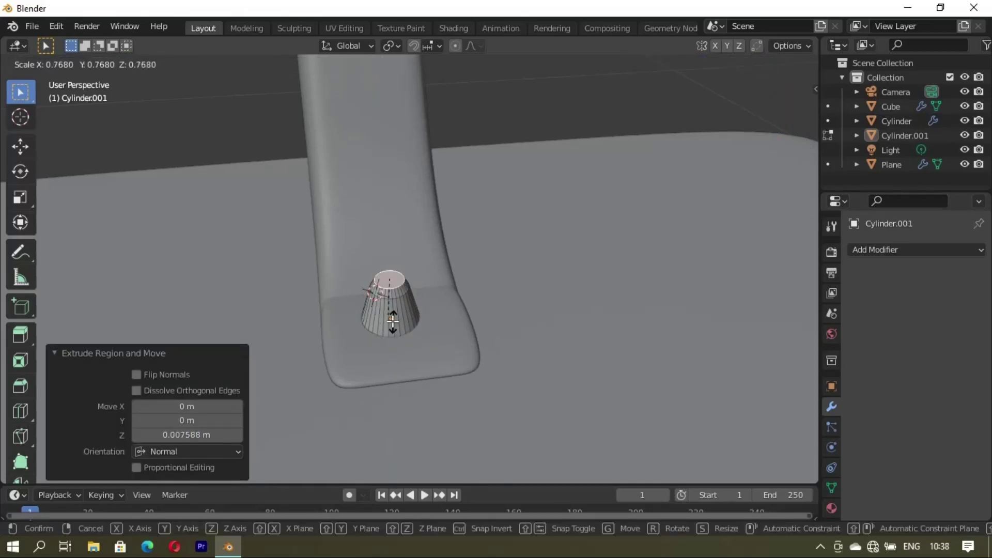
{"action": "right_click", "coordinate": [403, 336]}
{"action": "key", "text": "ctrl+z"}
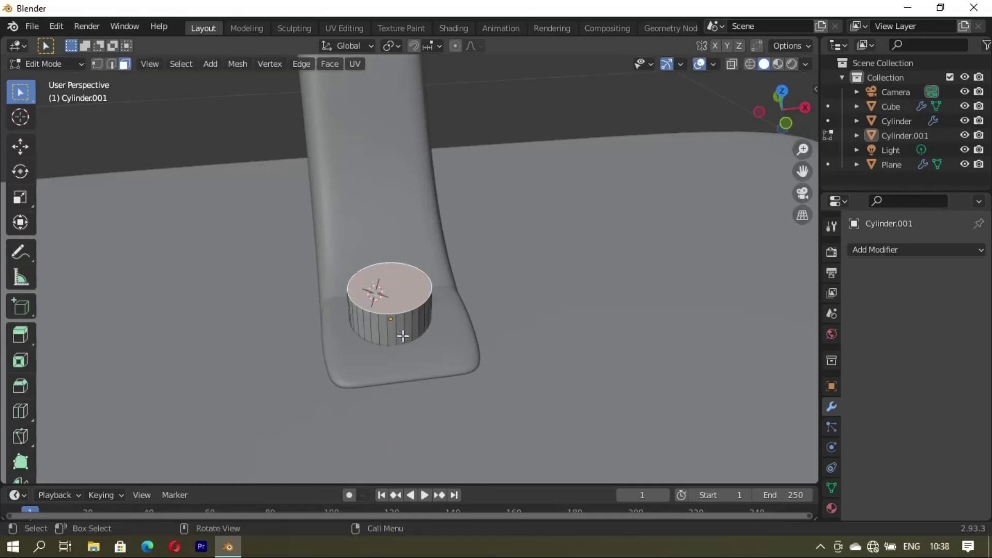
- Inset the top face, sink it slightly along Z, and resize it
{"action": "key", "text": "i"}
{"action": "left_click", "coordinate": [410, 361]}
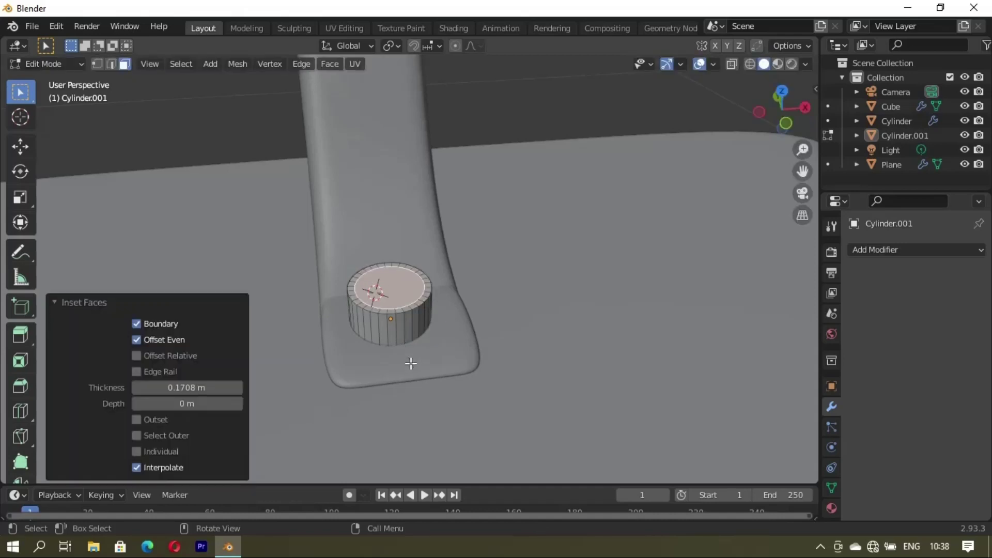
{"action": "key", "text": "g"}
{"action": "key", "text": "z"}
{"action": "key", "text": "z"}
{"action": "left_click", "coordinate": [410, 367]}
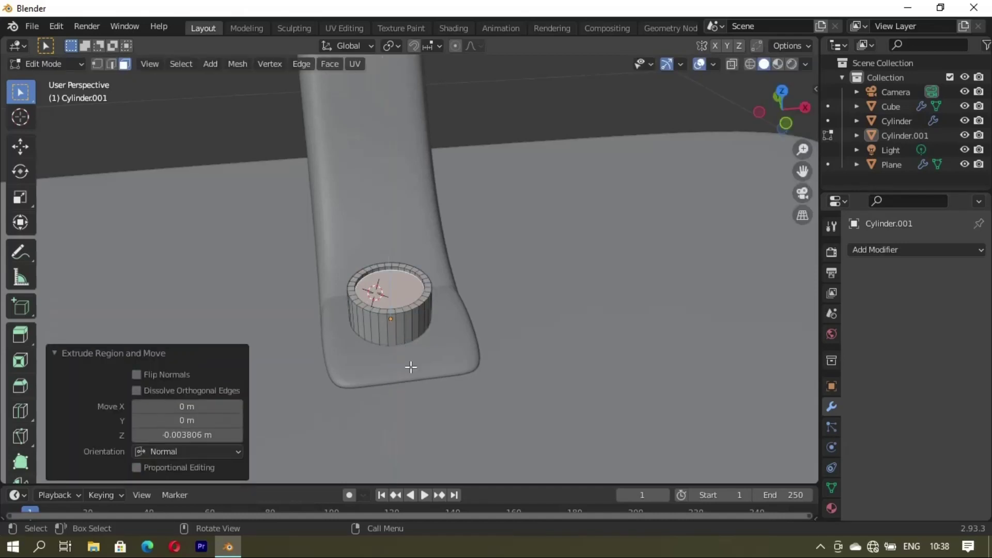
{"action": "key", "text": "s"}
{"action": "left_click", "coordinate": [396, 350]}
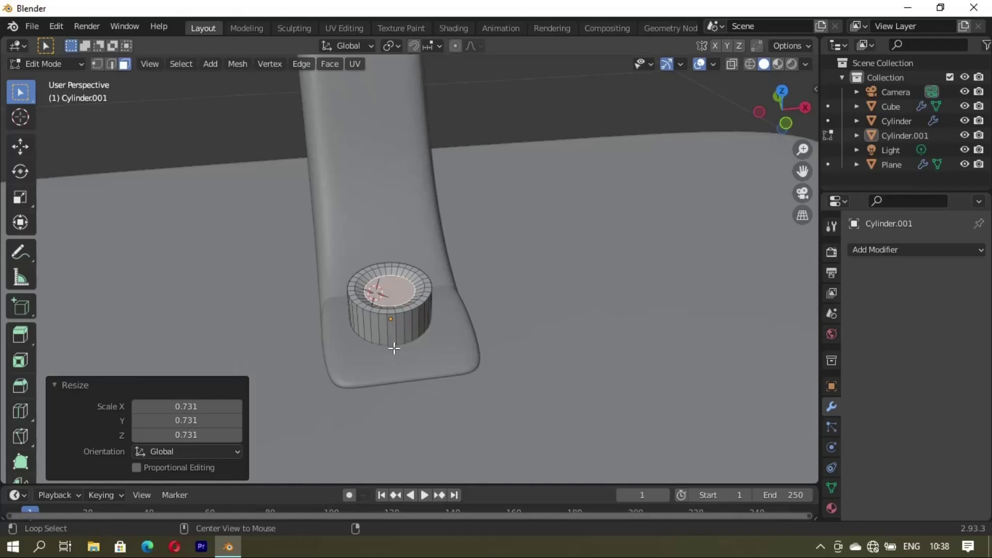
- Give the rivet a Subdivision Surface modifier at viewport level 3
{"action": "left_click", "coordinate": [889, 253]}
{"action": "scroll", "coordinate": [706, 509], "scroll_direction": "down", "scroll_amount": 1}
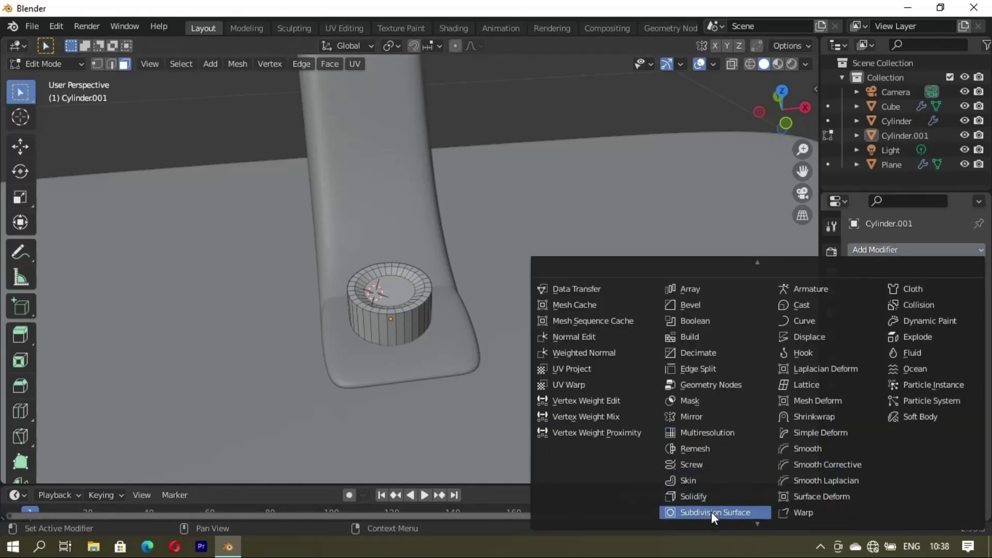
{"action": "left_click", "coordinate": [711, 511]}
{"action": "left_click", "coordinate": [962, 316]}
{"action": "left_click", "coordinate": [962, 316]}
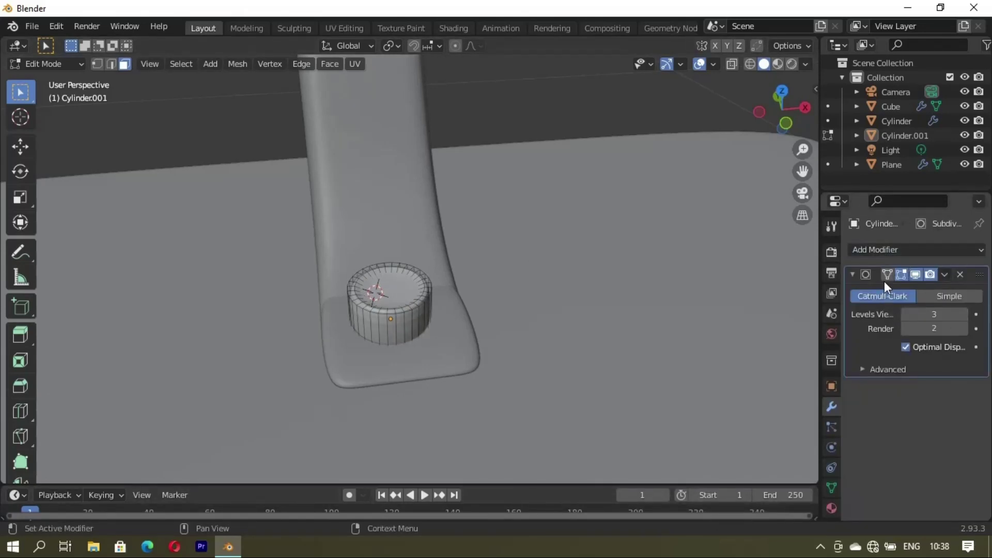
{"action": "middle_click_drag", "start_coordinate": [368, 332], "coordinate": [442, 276]}
- Inset the rivet's top face again to leave an inner ring
{"action": "key", "text": "Tab"}
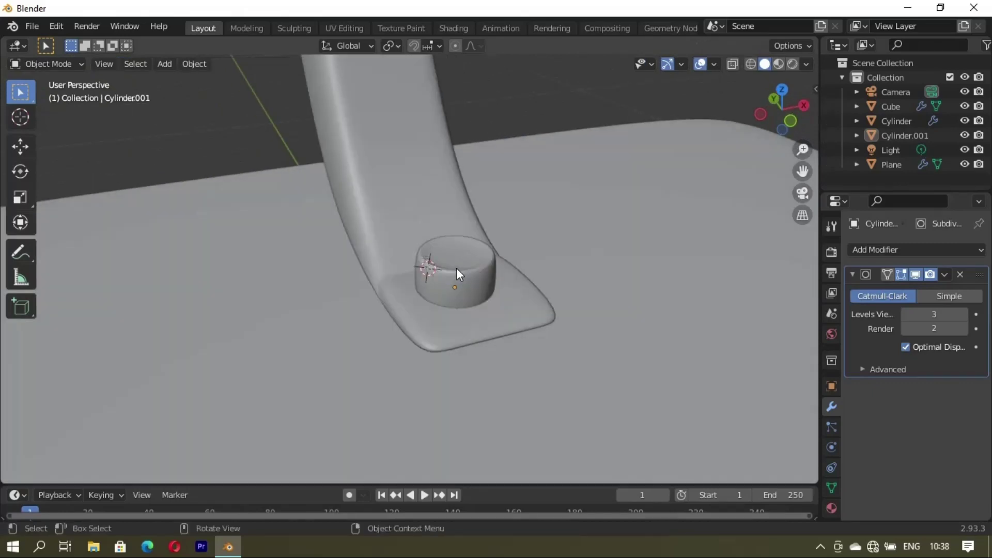
{"action": "key", "text": "Tab"}
{"action": "key", "text": "Tab"}
{"action": "left_click", "coordinate": [470, 248]}
{"action": "right_click", "coordinate": [517, 78]}
{"action": "key", "text": "Escape"}
{"action": "key", "text": "Tab"}
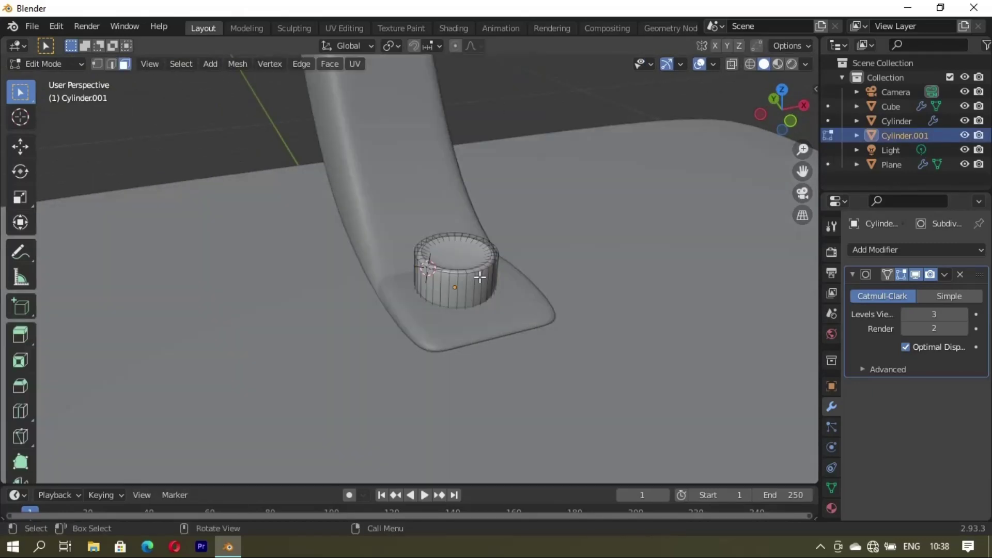
{"action": "key", "text": "i"}
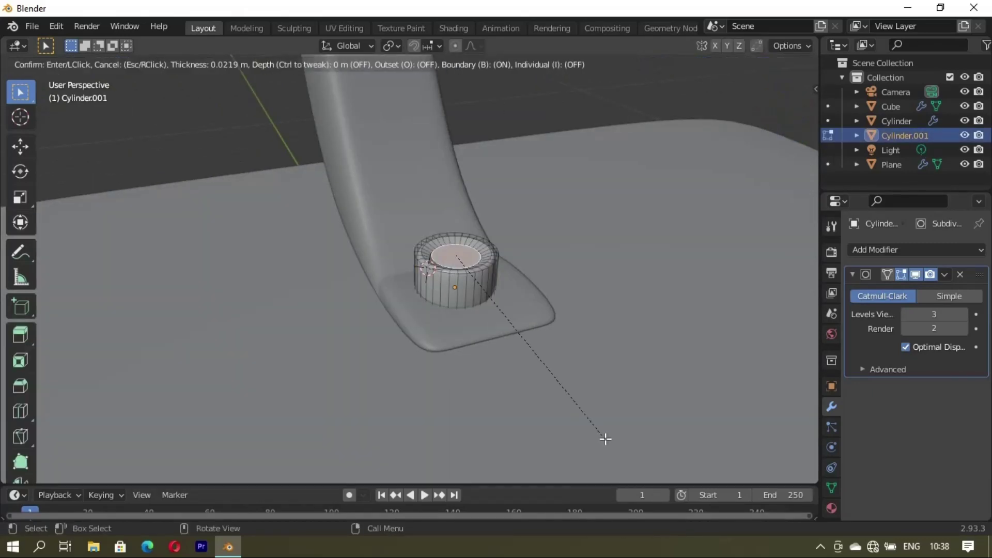
{"action": "left_click", "coordinate": [594, 436]}
{"action": "key", "text": "Tab"}
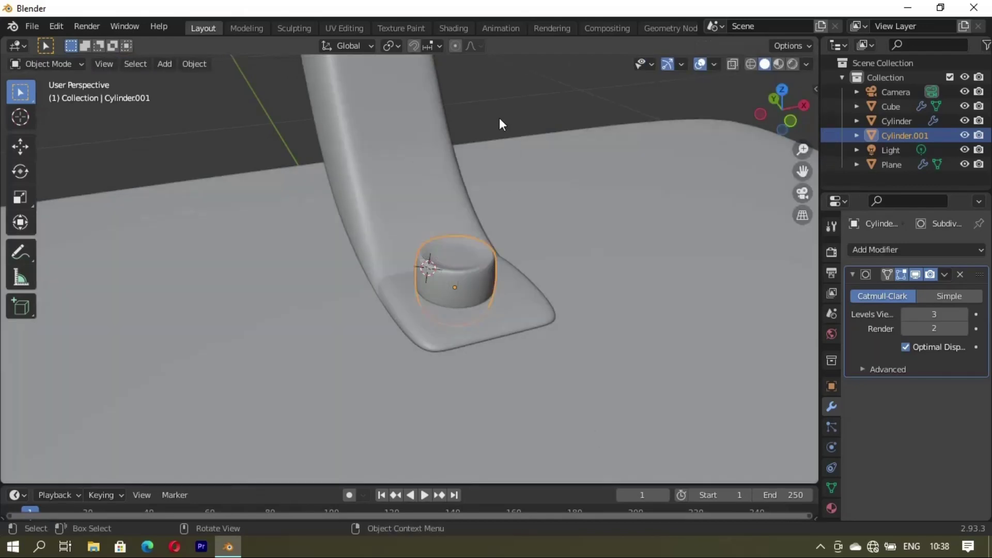
- Add a loop cut around the rivet, then deselect and view the trowel
{"action": "key", "text": "Tab"}
{"action": "key", "text": "ctrl+r"}
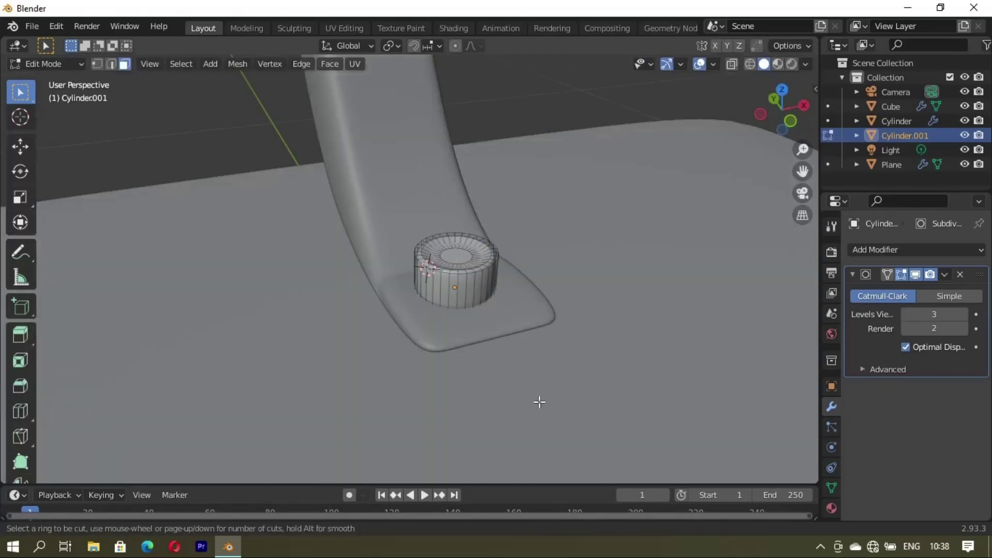
{"action": "left_click", "coordinate": [460, 317]}
{"action": "left_click", "coordinate": [469, 339]}
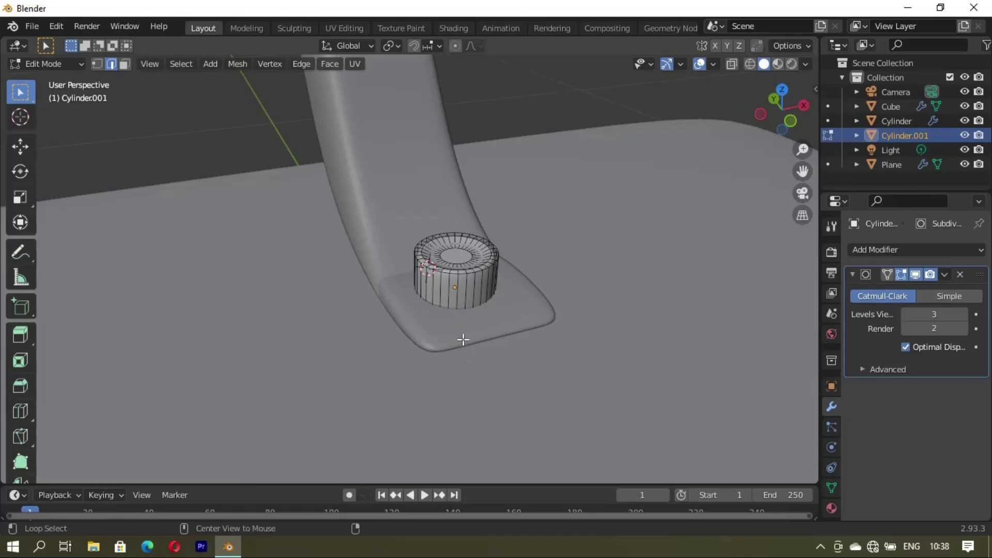
{"action": "key", "text": "Tab"}
{"action": "key", "text": "alt+a"}
{"action": "mouse_move", "coordinate": [490, 269]}
{"action": "middle_mouse_down"}
{"action": "mouse_move", "coordinate": [349, 319]}
{"action": "mouse_move", "coordinate": [596, 323]}
{"action": "mouse_move", "coordinate": [407, 296]}
{"action": "mouse_move", "coordinate": [294, 243]}
{"action": "mouse_move", "coordinate": [462, 309]}
{"action": "mouse_move", "coordinate": [471, 325]}
{"action": "mouse_move", "coordinate": [465, 244]}
{"action": "mouse_move", "coordinate": [436, 223]}
{"action": "mouse_move", "coordinate": [442, 255]}
{"action": "mouse_move", "coordinate": [432, 299]}
{"action": "mouse_move", "coordinate": [164, 313]}
{"action": "mouse_move", "coordinate": [317, 365]}
{"action": "mouse_move", "coordinate": [488, 349]}
{"action": "mouse_move", "coordinate": [263, 303]}
{"action": "mouse_move", "coordinate": [451, 310]}
{"action": "mouse_move", "coordinate": [352, 316]}
{"action": "middle_mouse_up"}
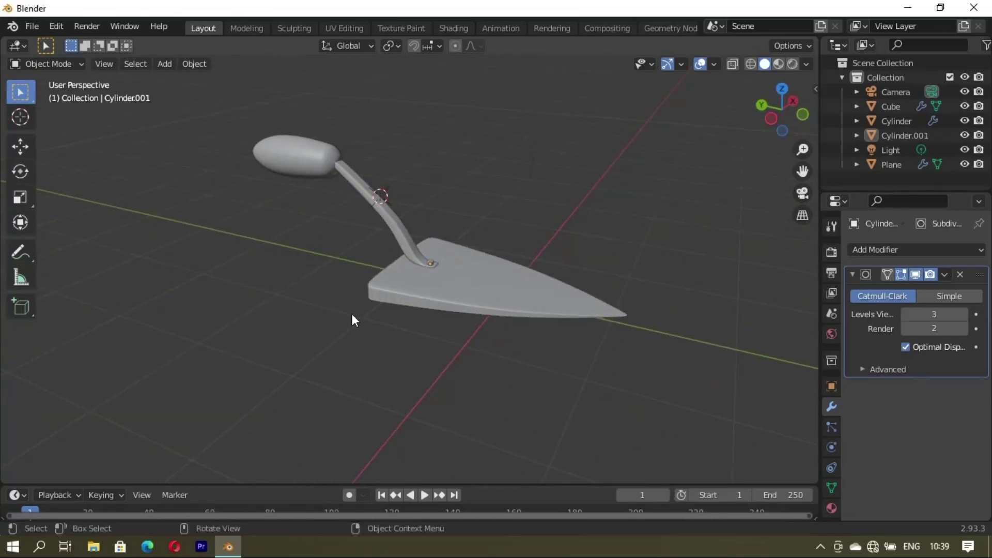
- Orbit around the trowel and select the blade for material work
{"action": "middle_click_drag", "start_coordinate": [415, 288], "coordinate": [307, 327]}
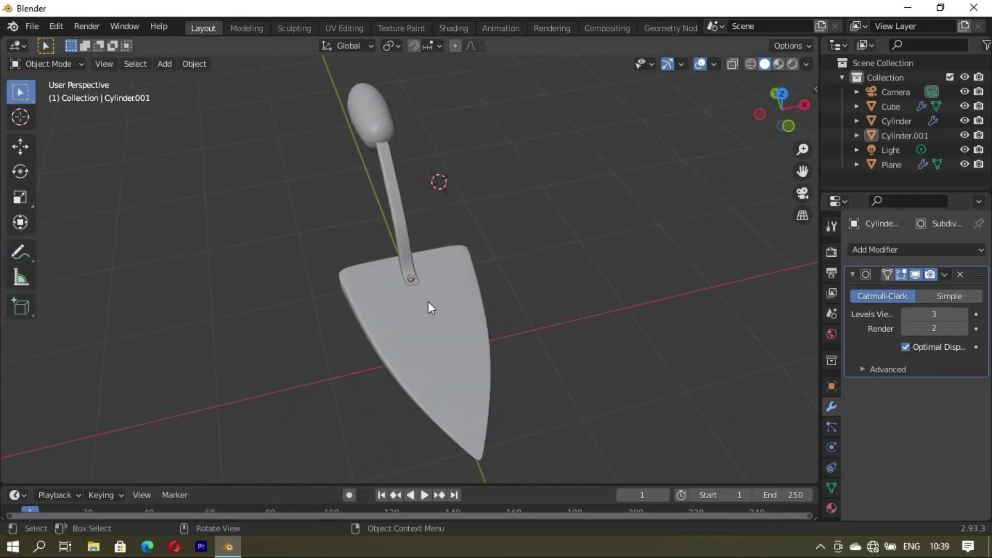
{"action": "mouse_move", "coordinate": [428, 302]}
{"action": "middle_mouse_down"}
{"action": "mouse_move", "coordinate": [289, 327]}
{"action": "mouse_move", "coordinate": [397, 335]}
{"action": "mouse_move", "coordinate": [358, 240]}
{"action": "mouse_move", "coordinate": [407, 307]}
{"action": "mouse_move", "coordinate": [476, 365]}
{"action": "mouse_move", "coordinate": [457, 349]}
{"action": "mouse_move", "coordinate": [335, 113]}
{"action": "middle_mouse_up"}
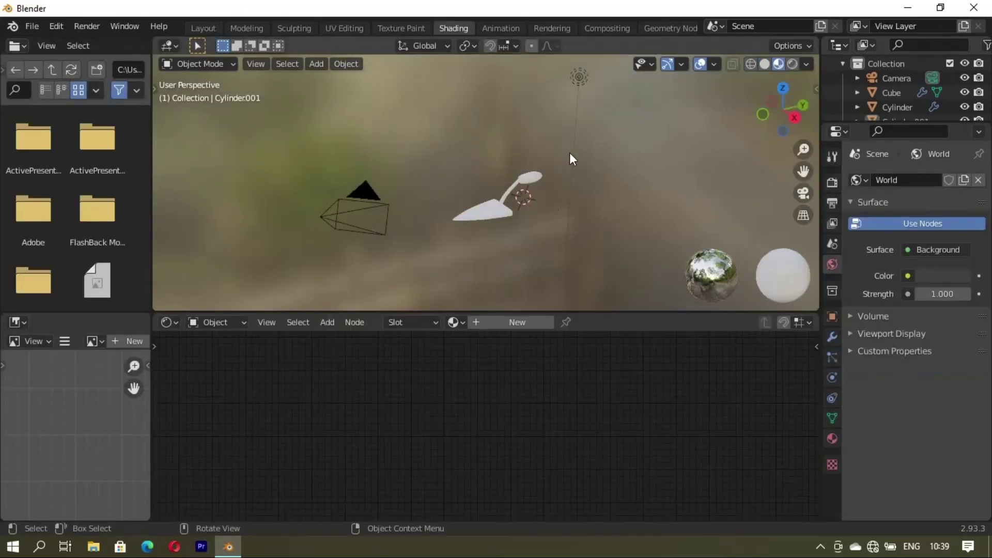
{"action": "mouse_move", "coordinate": [569, 153]}
{"action": "middle_mouse_down"}
{"action": "mouse_move", "coordinate": [522, 200]}
{"action": "mouse_move", "coordinate": [439, 250]}
{"action": "mouse_move", "coordinate": [541, 242]}
{"action": "mouse_move", "coordinate": [506, 250]}
{"action": "mouse_move", "coordinate": [522, 293]}
{"action": "middle_mouse_up"}
{"action": "left_click", "coordinate": [488, 233]}
{"action": "mouse_move", "coordinate": [456, 260]}
{"action": "middle_mouse_down"}
{"action": "mouse_move", "coordinate": [513, 249]}
{"action": "mouse_move", "coordinate": [513, 289]}
{"action": "middle_mouse_up"}
- Create blade material 'ghh' with pale pink base colour and Metallic 1
{"action": "left_click", "coordinate": [514, 321]}
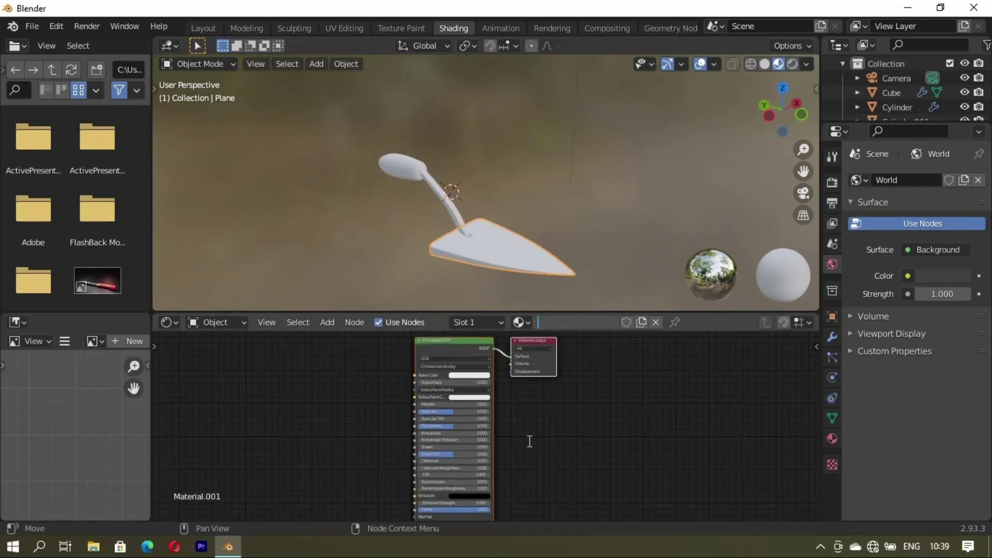
{"action": "key", "text": "Return"}
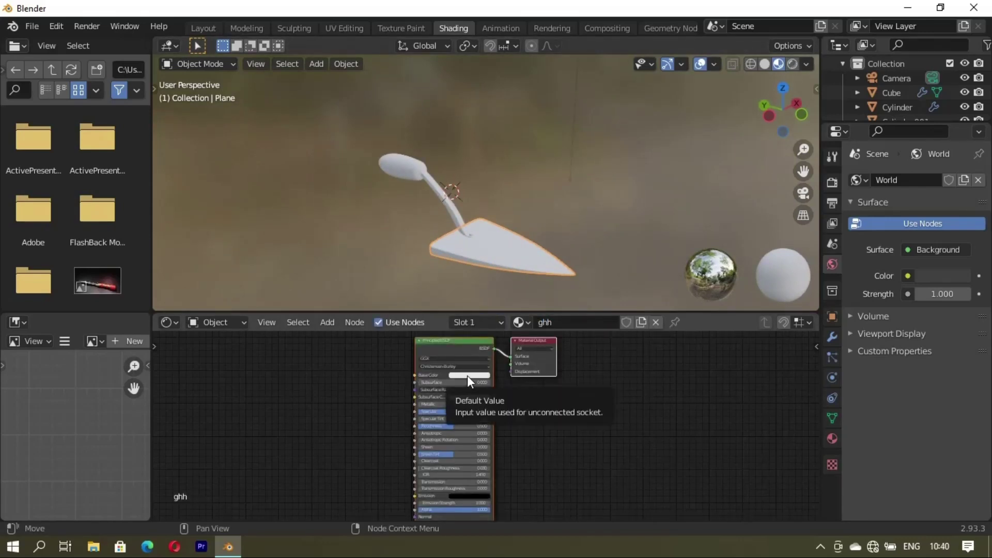
{"action": "left_click", "coordinate": [467, 376]}
{"action": "left_click", "coordinate": [479, 306]}
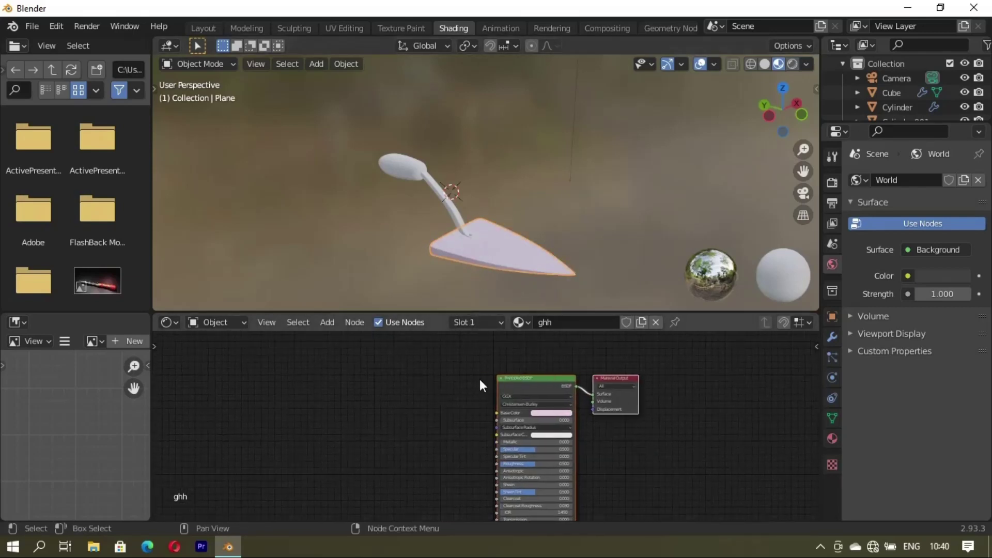
{"action": "mouse_move", "coordinate": [500, 457]}
{"action": "left_mouse_down"}
{"action": "mouse_move", "coordinate": [472, 414]}
{"action": "mouse_move", "coordinate": [574, 445]}
{"action": "left_mouse_up"}
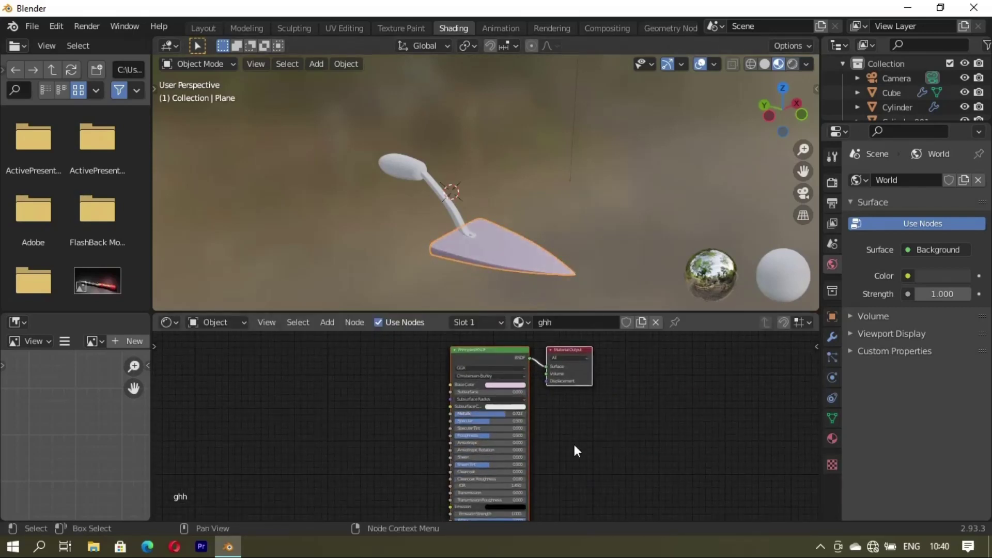
{"action": "middle_click_drag", "start_coordinate": [574, 444], "coordinate": [650, 485]}
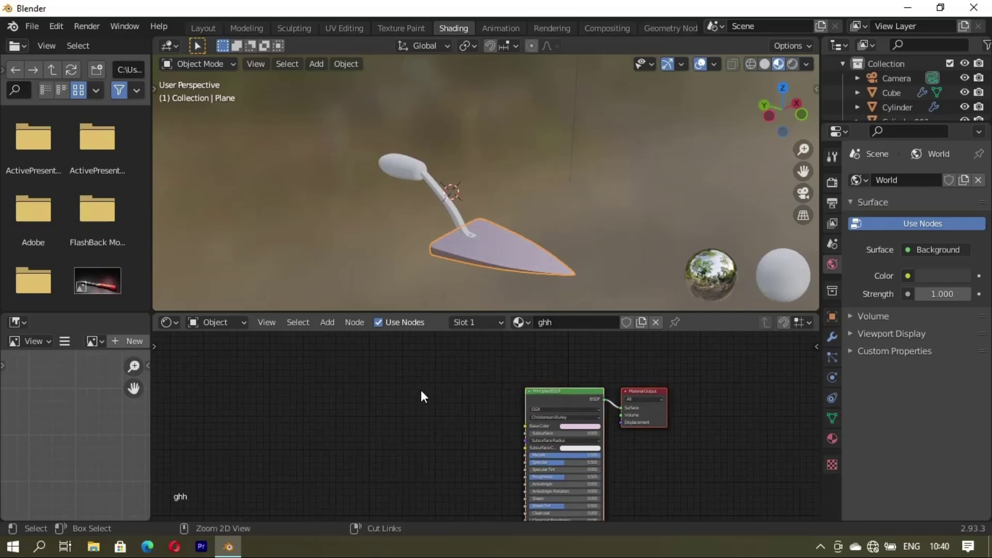
- Add a Texture Coordinate, Mapping and Image Texture chain, deleting duplicate nodes
{"action": "key", "text": "ctrl+t"}
{"action": "key", "text": "ctrl+t"}
{"action": "right_click", "coordinate": [479, 371]}
{"action": "key", "text": "Escape"}
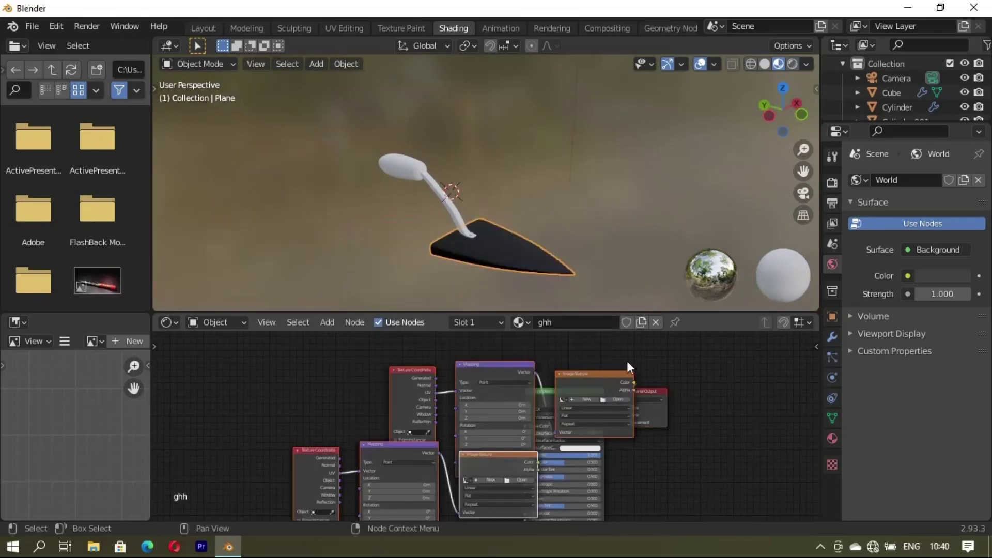
{"action": "left_click", "coordinate": [614, 376]}
{"action": "key", "text": "x"}
{"action": "left_click", "coordinate": [517, 382]}
{"action": "key", "text": "x"}
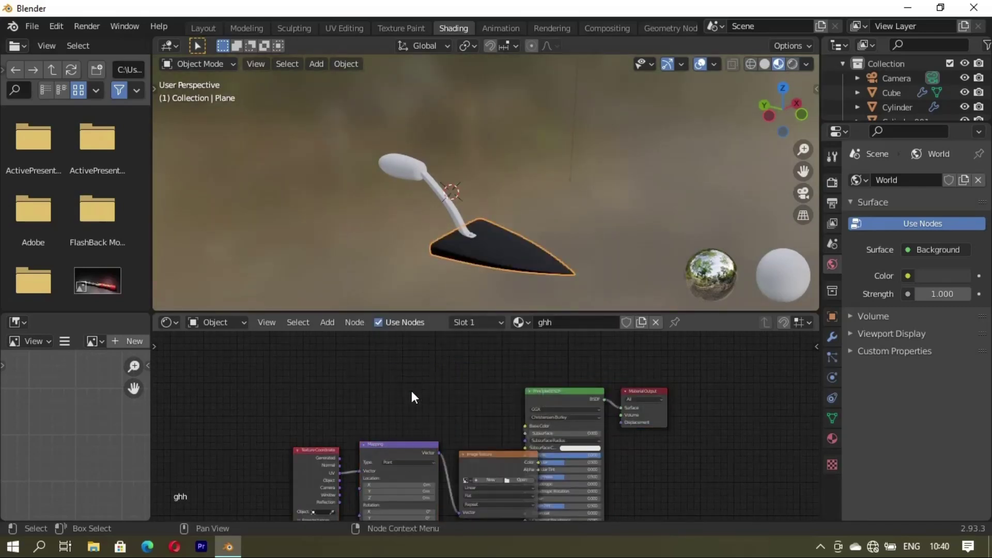
- Arrange the Texture Coordinate, Mapping and Image Texture nodes neatly in a row
{"action": "middle_click_drag", "start_coordinate": [413, 396], "coordinate": [413, 383]}
{"action": "left_click_drag", "start_coordinate": [310, 434], "coordinate": [256, 391]}
{"action": "left_click_drag", "start_coordinate": [388, 439], "coordinate": [342, 396]}
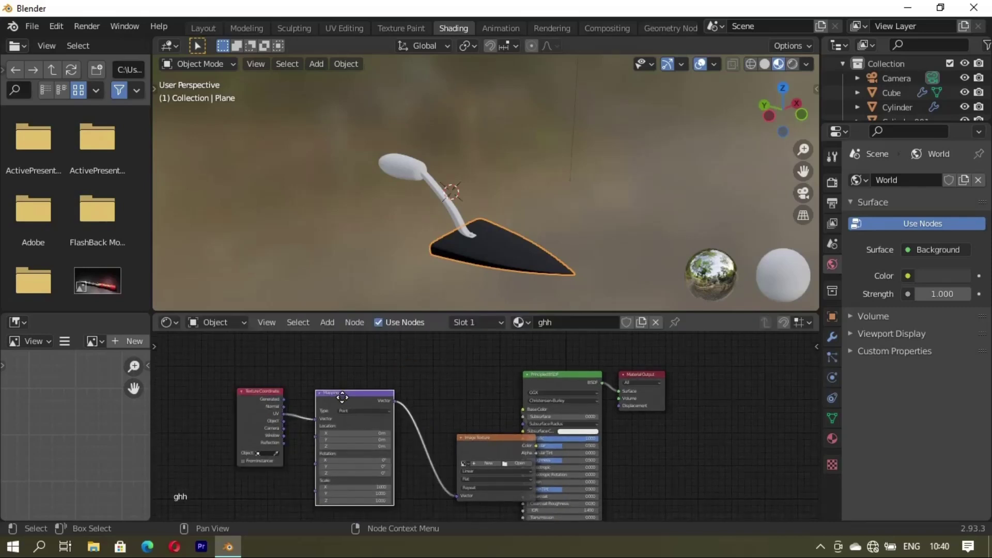
{"action": "left_click_drag", "start_coordinate": [505, 488], "coordinate": [470, 431]}
{"action": "scroll", "coordinate": [482, 431], "scroll_direction": "up", "scroll_amount": 1}
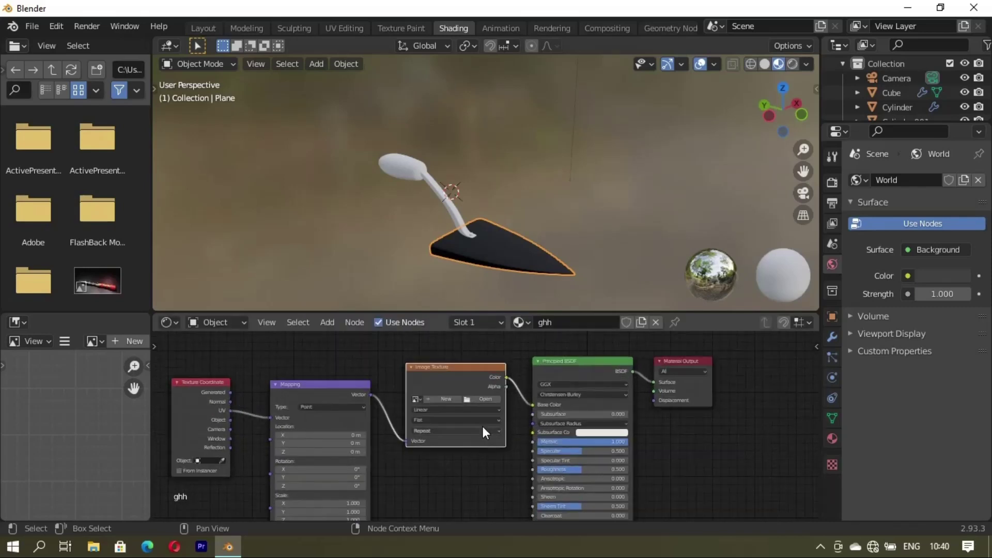
- Load pexels-scott-webb-2117937.jpg from the Metals folder into the blade's image texture
{"action": "left_click", "coordinate": [479, 398]}
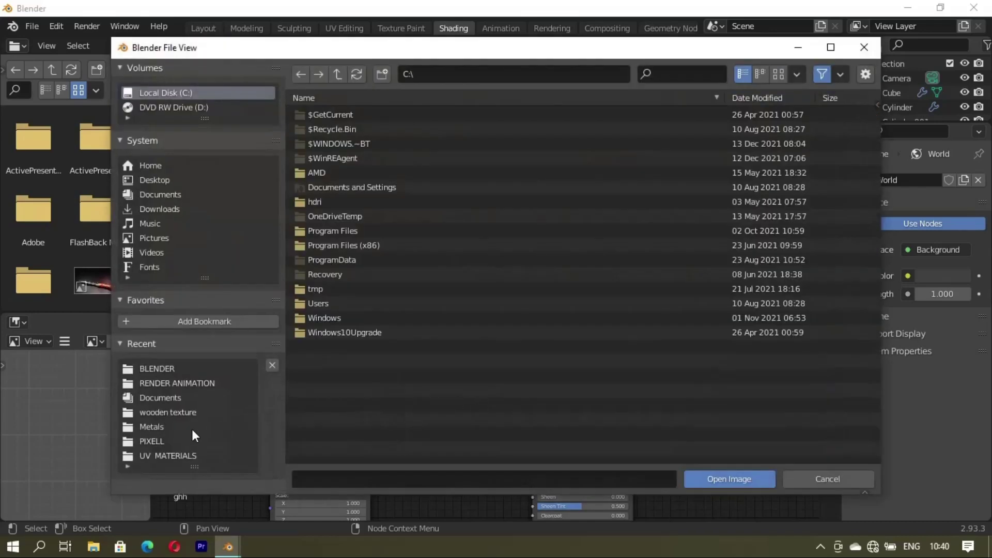
{"action": "left_click", "coordinate": [159, 427]}
{"action": "left_click", "coordinate": [422, 126]}
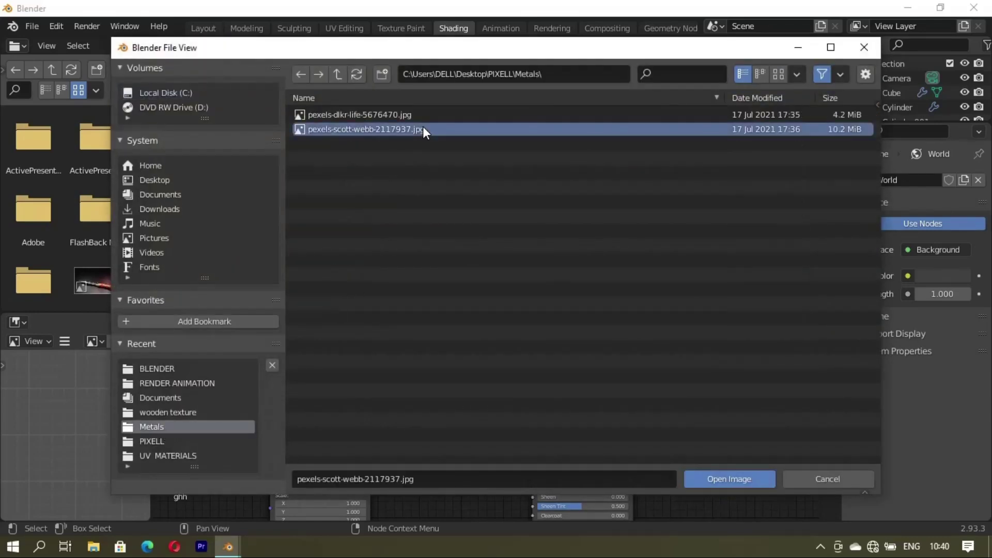
{"action": "left_click", "coordinate": [733, 478]}
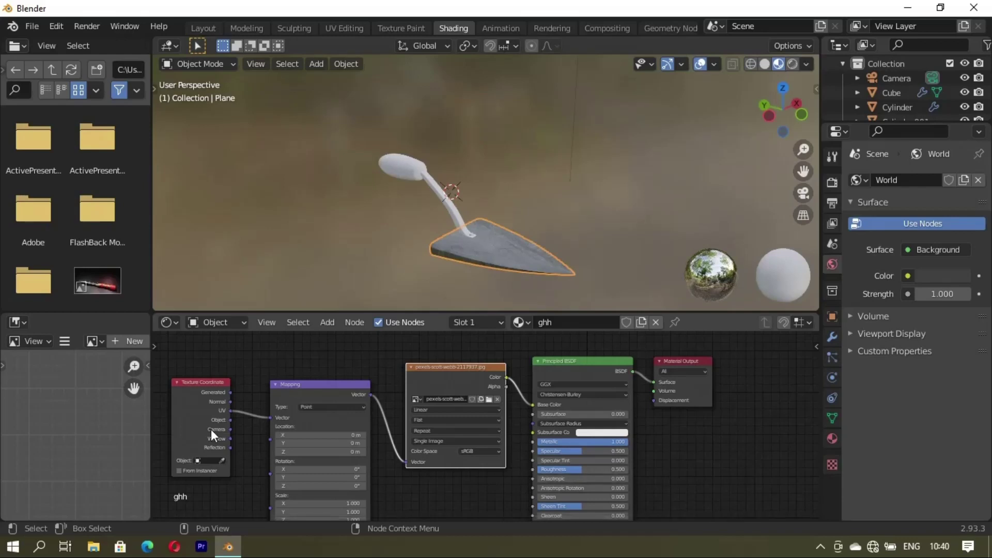
- Drive the blade texture with Object coordinates and Sphere projection, and lower roughness to 0.336
{"action": "left_click", "coordinate": [229, 420]}
{"action": "left_click_drag", "start_coordinate": [230, 419], "coordinate": [268, 418]}
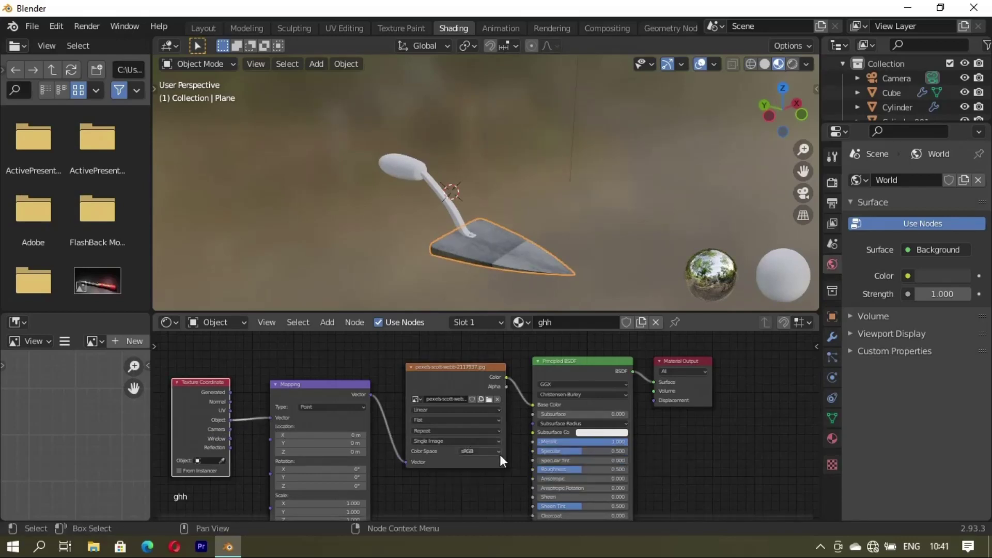
{"action": "left_click", "coordinate": [491, 419]}
{"action": "left_click", "coordinate": [445, 450]}
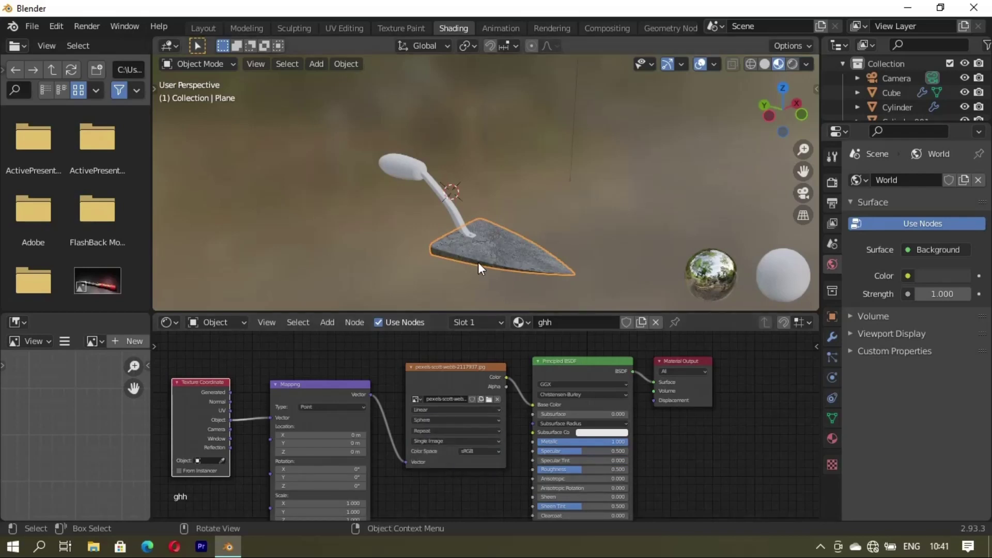
{"action": "mouse_move", "coordinate": [478, 261]}
{"action": "middle_mouse_down"}
{"action": "mouse_move", "coordinate": [520, 255]}
{"action": "mouse_move", "coordinate": [494, 251]}
{"action": "middle_mouse_up"}
{"action": "scroll", "coordinate": [479, 251], "scroll_direction": "up", "scroll_amount": 3}
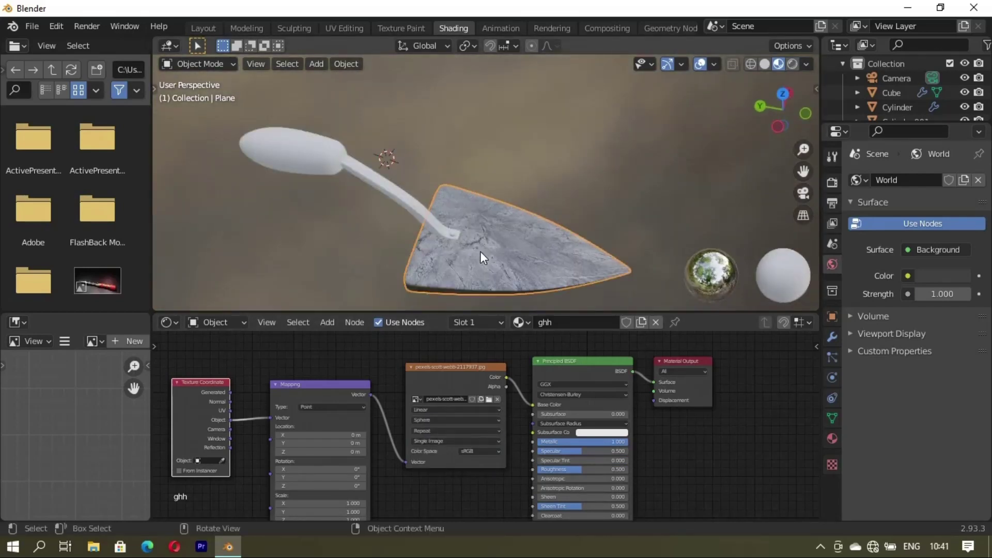
{"action": "left_click_drag", "start_coordinate": [578, 469], "coordinate": [559, 477]}
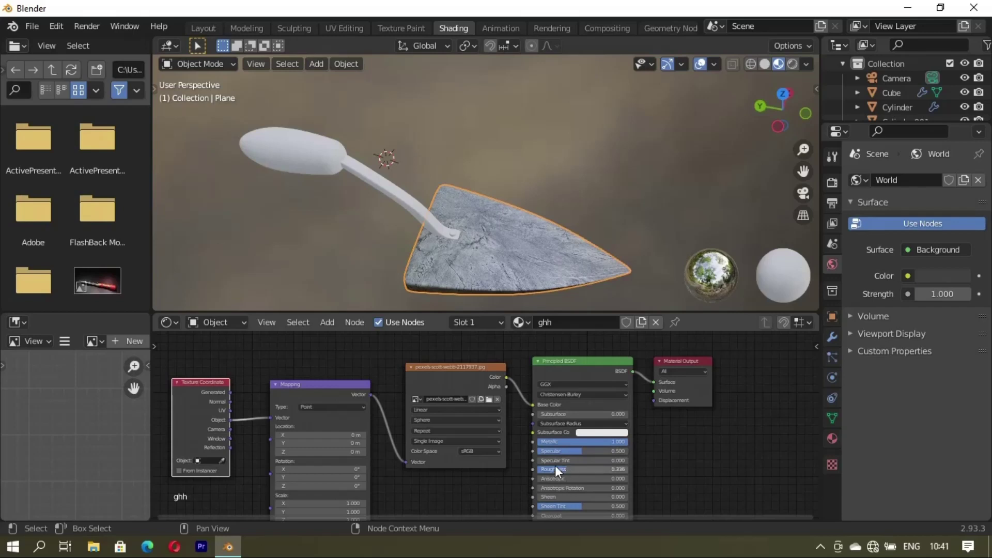
- Try Box and Tube projections on the blade texture, then settle back on Sphere
{"action": "left_click", "coordinate": [492, 419]}
{"action": "left_click", "coordinate": [458, 439]}
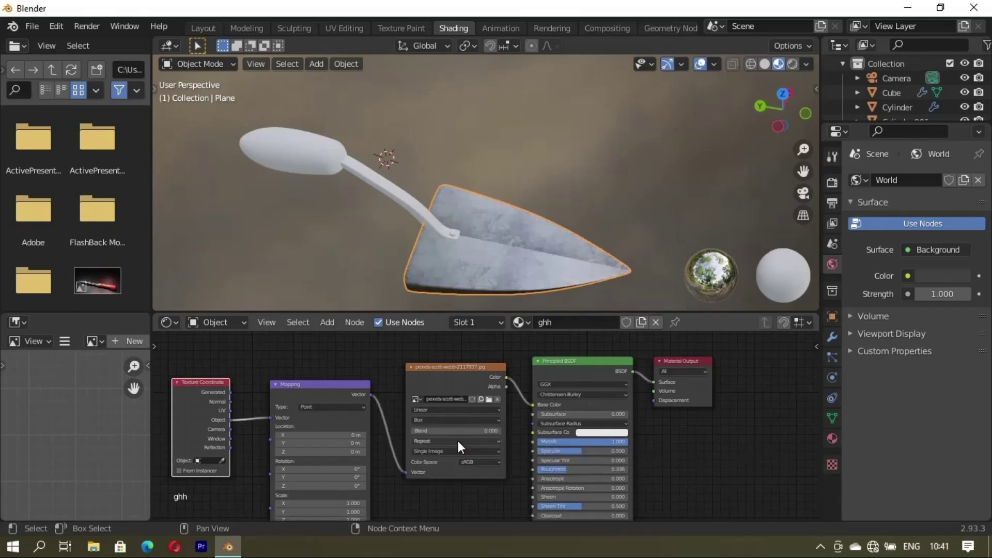
{"action": "left_click", "coordinate": [496, 420]}
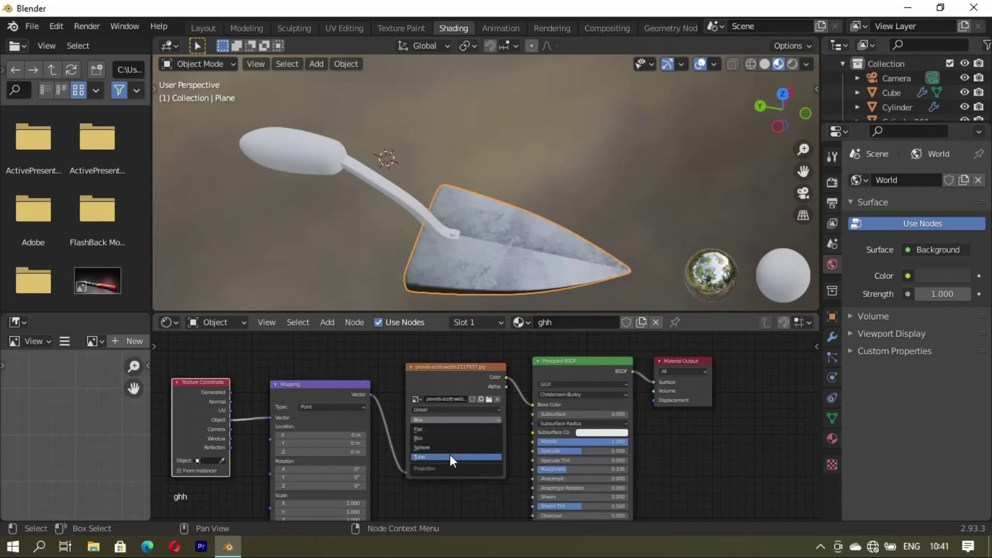
{"action": "left_click", "coordinate": [449, 454]}
{"action": "left_click", "coordinate": [488, 419]}
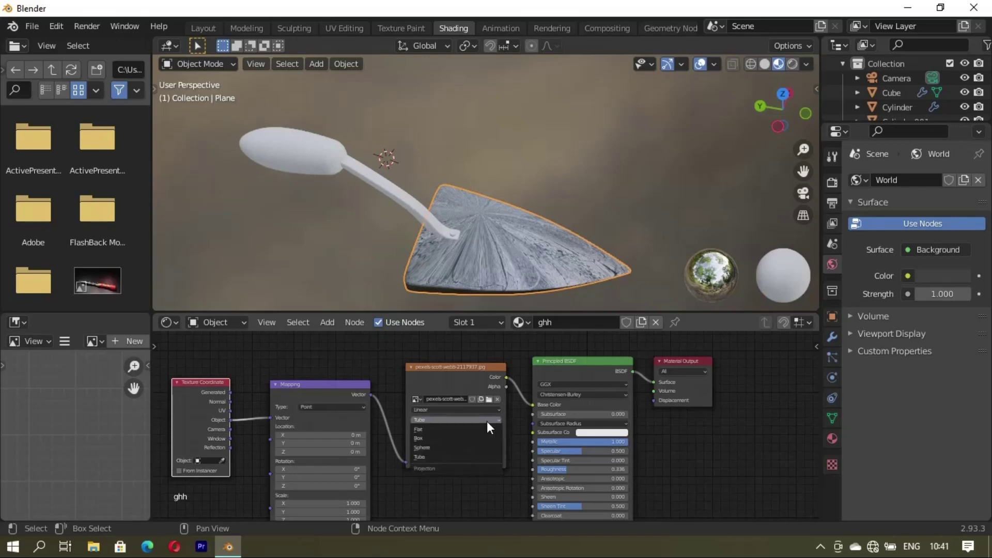
{"action": "left_click", "coordinate": [445, 447]}
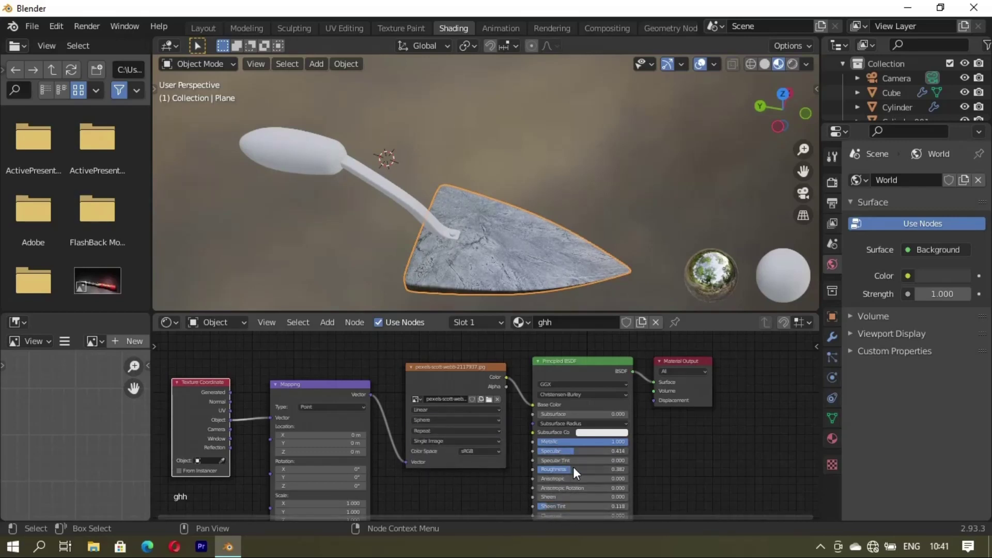
- Sweep the blade roughness down to zero, then raise it to 1.000
{"action": "left_click_drag", "start_coordinate": [572, 467], "coordinate": [532, 478]}
{"action": "mouse_move", "coordinate": [522, 289]}
{"action": "middle_mouse_down"}
{"action": "mouse_move", "coordinate": [451, 237]}
{"action": "mouse_move", "coordinate": [606, 259]}
{"action": "mouse_move", "coordinate": [594, 299]}
{"action": "middle_mouse_up"}
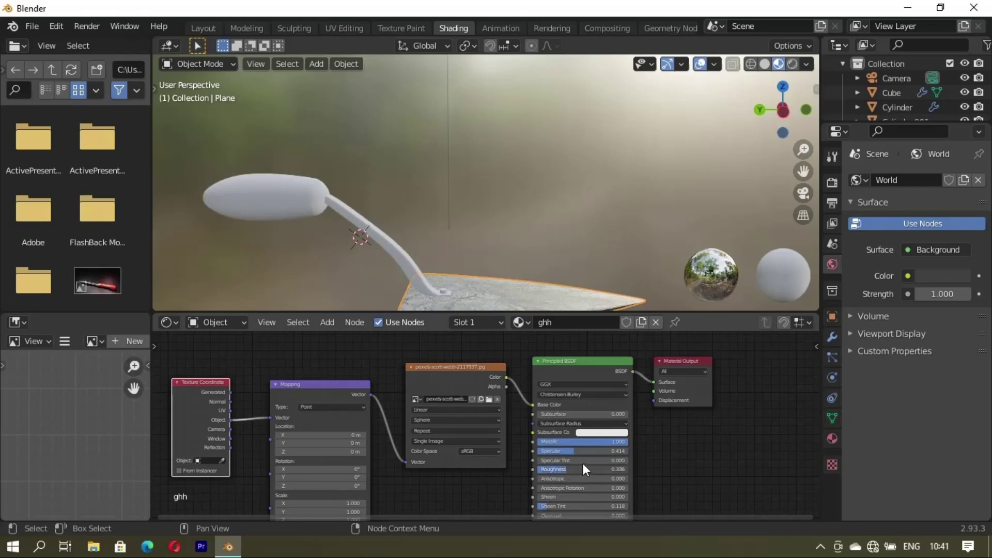
{"action": "left_click_drag", "start_coordinate": [584, 463], "coordinate": [640, 447]}
{"action": "middle_click_drag", "start_coordinate": [594, 289], "coordinate": [540, 226]}
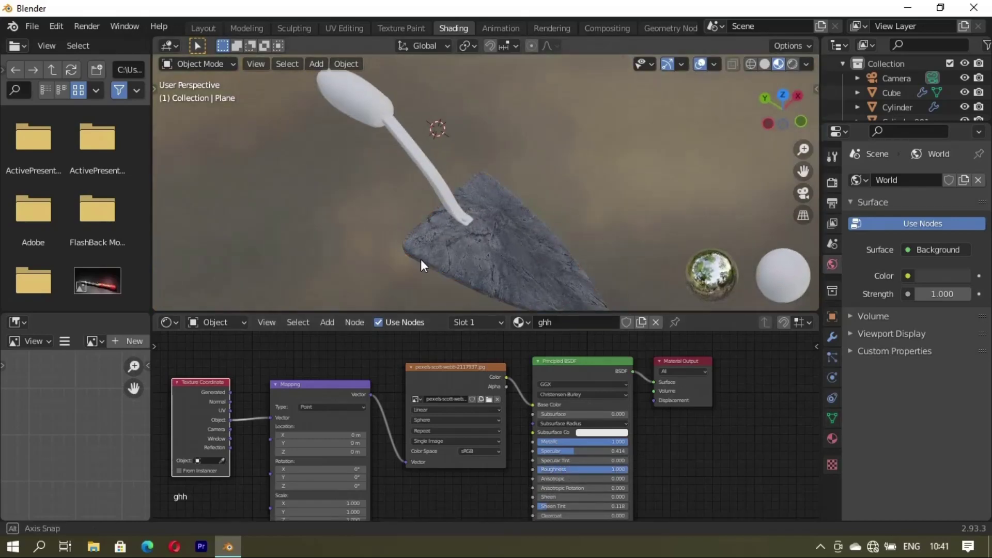
{"action": "middle_click_drag", "start_coordinate": [420, 260], "coordinate": [485, 246]}
- Assign the ghh material to the stem and adjust its roughness to 0.323
{"action": "left_click", "coordinate": [396, 207]}
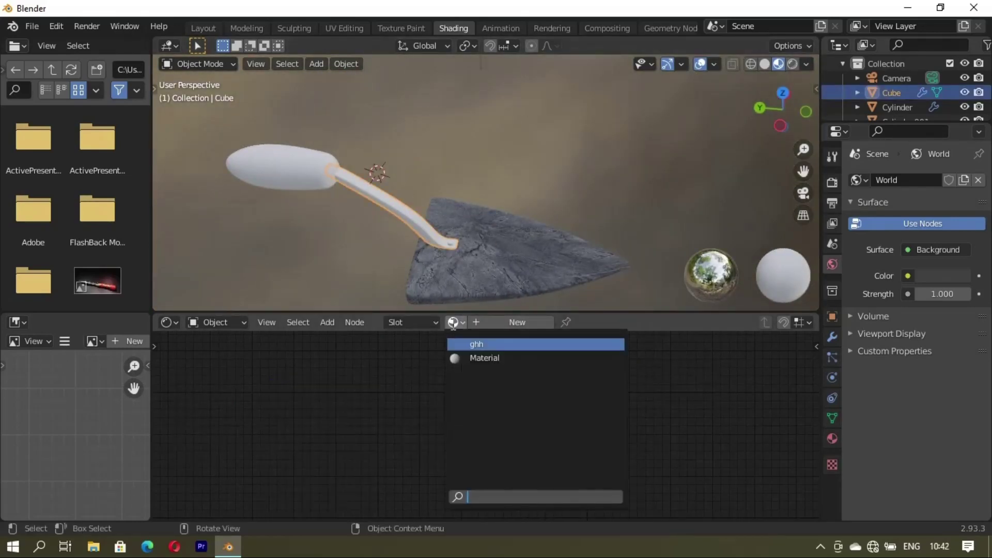
{"action": "left_click", "coordinate": [454, 344]}
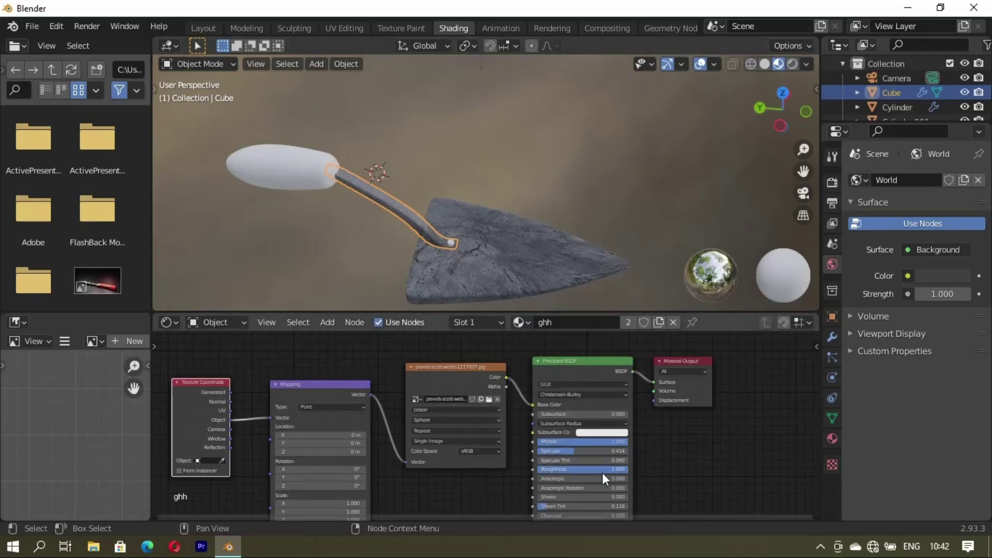
{"action": "left_click_drag", "start_coordinate": [602, 472], "coordinate": [551, 473]}
{"action": "left_click", "coordinate": [579, 82]}
{"action": "mouse_move", "coordinate": [578, 82]}
{"action": "middle_mouse_down"}
{"action": "mouse_move", "coordinate": [373, 262]}
{"action": "mouse_move", "coordinate": [536, 253]}
{"action": "mouse_move", "coordinate": [563, 185]}
{"action": "mouse_move", "coordinate": [557, 201]}
{"action": "middle_mouse_up"}
- Create a new handle material fffg and paste in the image texture node, deleting duplicate coordinate nodes
{"action": "left_click", "coordinate": [596, 215]}
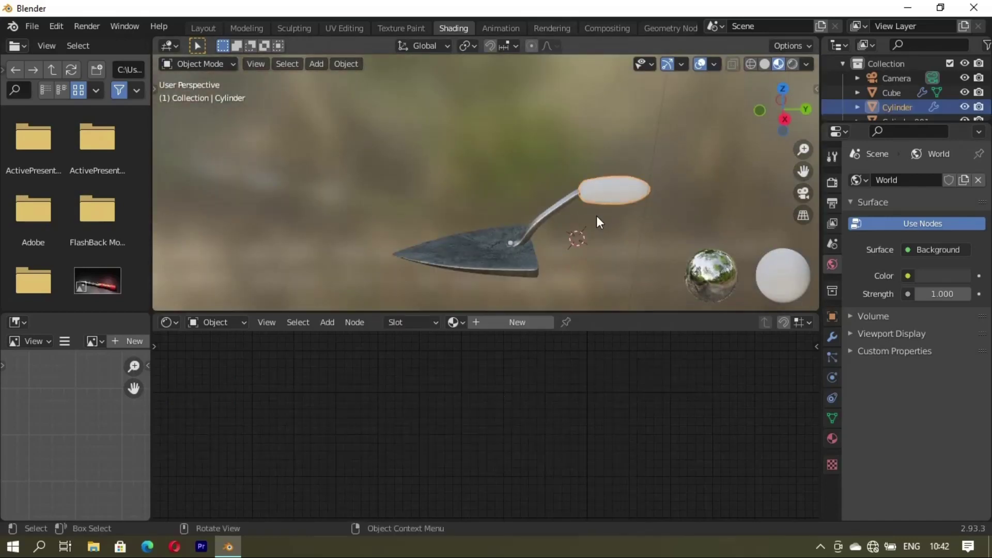
{"action": "left_click", "coordinate": [537, 321]}
{"action": "key", "text": "BackSpace"}
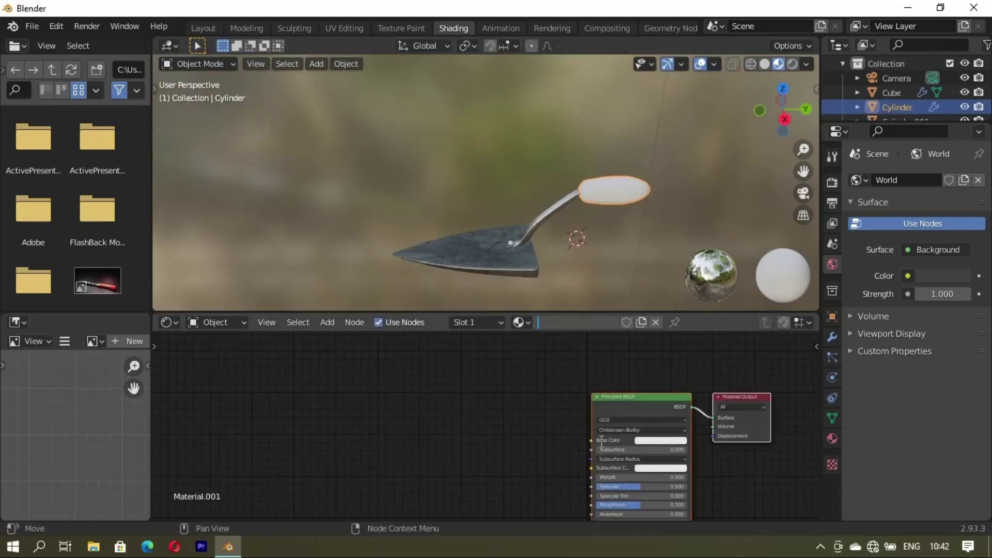
{"action": "type", "text": "fffg"}
{"action": "key", "text": "ctrl+v"}
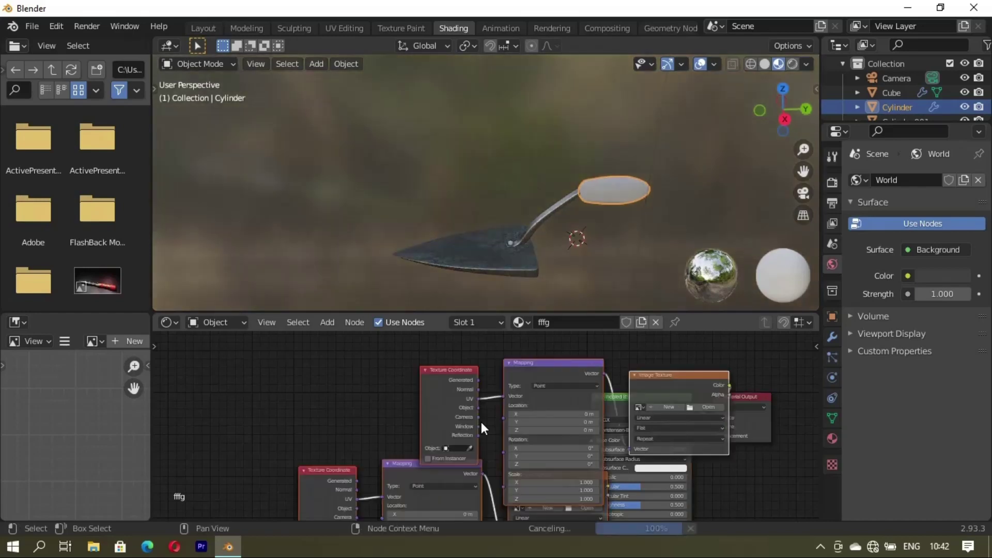
{"action": "right_click", "coordinate": [567, 370]}
{"action": "key", "text": "Delete"}
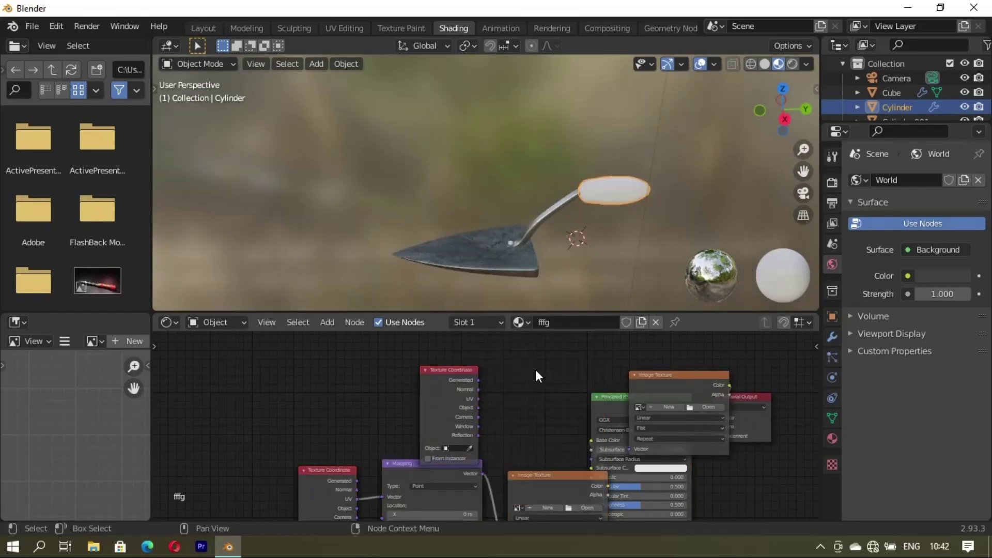
{"action": "left_click", "coordinate": [474, 385]}
{"action": "key", "text": "Delete"}
{"action": "middle_click_drag", "start_coordinate": [604, 401], "coordinate": [595, 343]}
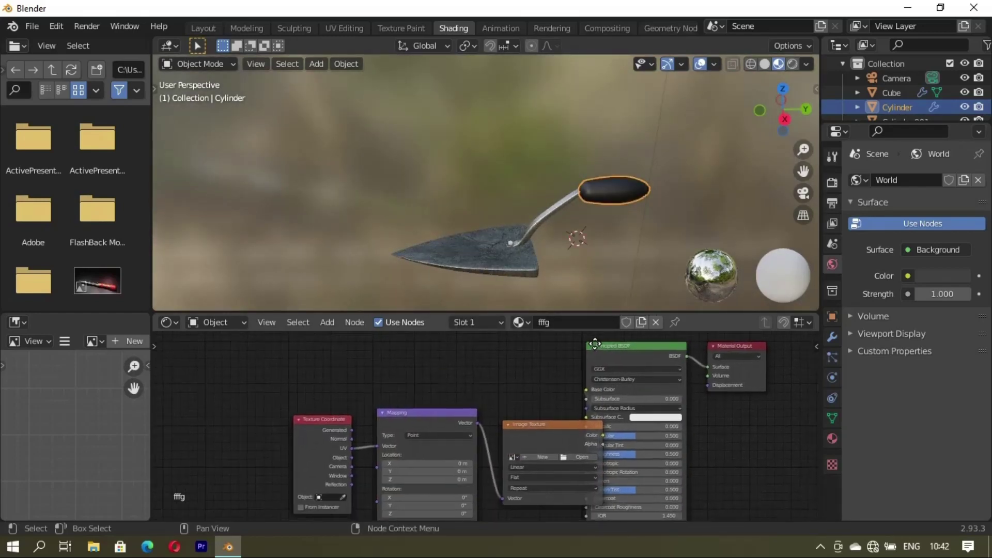
- Load a wood image from the wooden texture folder onto the handle
{"action": "left_click", "coordinate": [561, 457]}
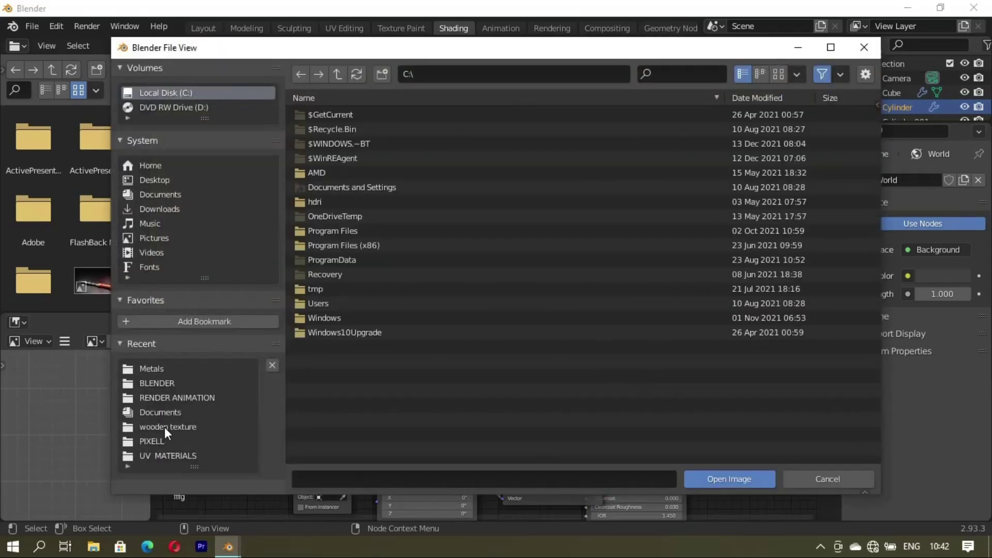
{"action": "left_click", "coordinate": [164, 427]}
{"action": "left_click", "coordinate": [372, 289]}
{"action": "left_click", "coordinate": [731, 478]}
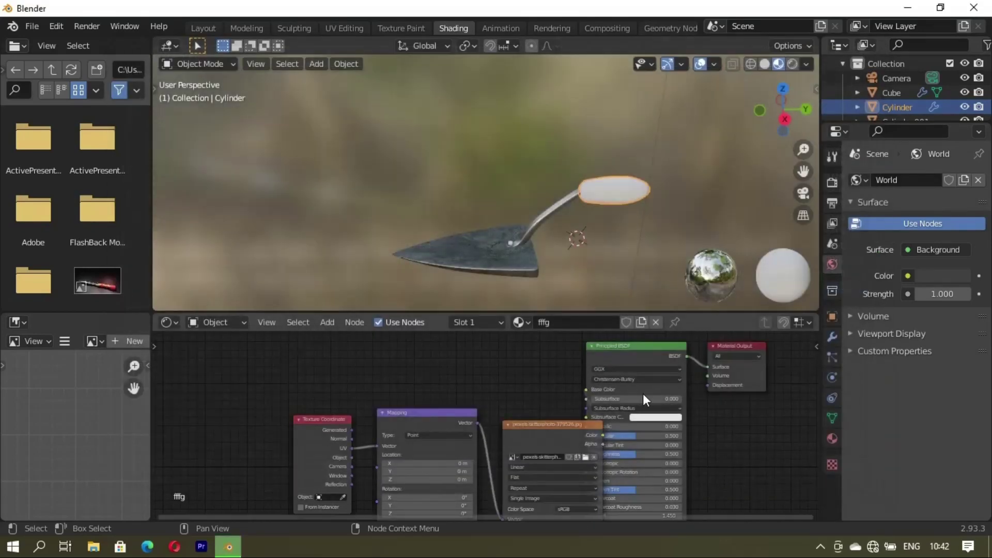
{"action": "mouse_move", "coordinate": [507, 232]}
{"action": "middle_mouse_down"}
{"action": "mouse_move", "coordinate": [481, 240]}
{"action": "mouse_move", "coordinate": [520, 278]}
{"action": "mouse_move", "coordinate": [575, 396]}
{"action": "middle_mouse_up"}
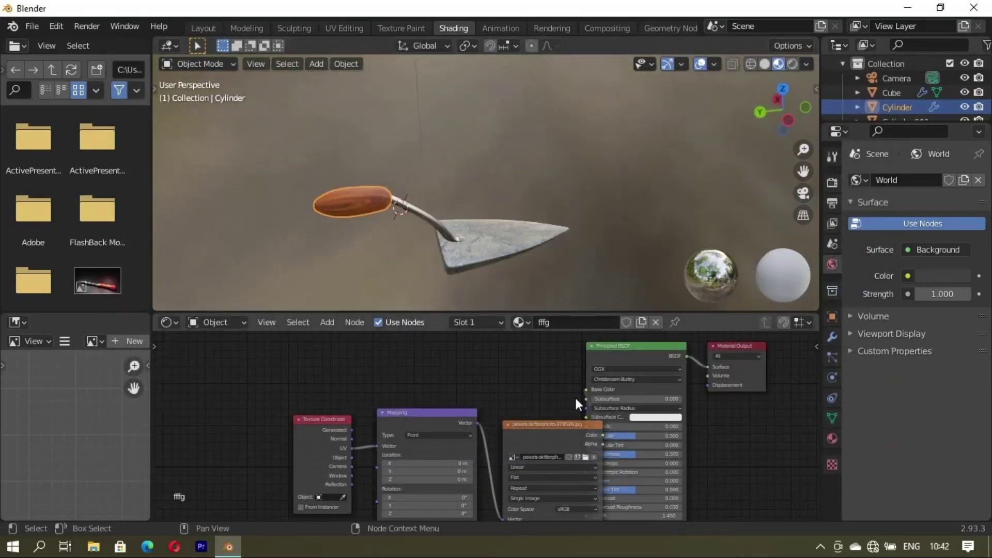
{"action": "scroll", "coordinate": [383, 243], "scroll_direction": "up", "scroll_amount": 5}
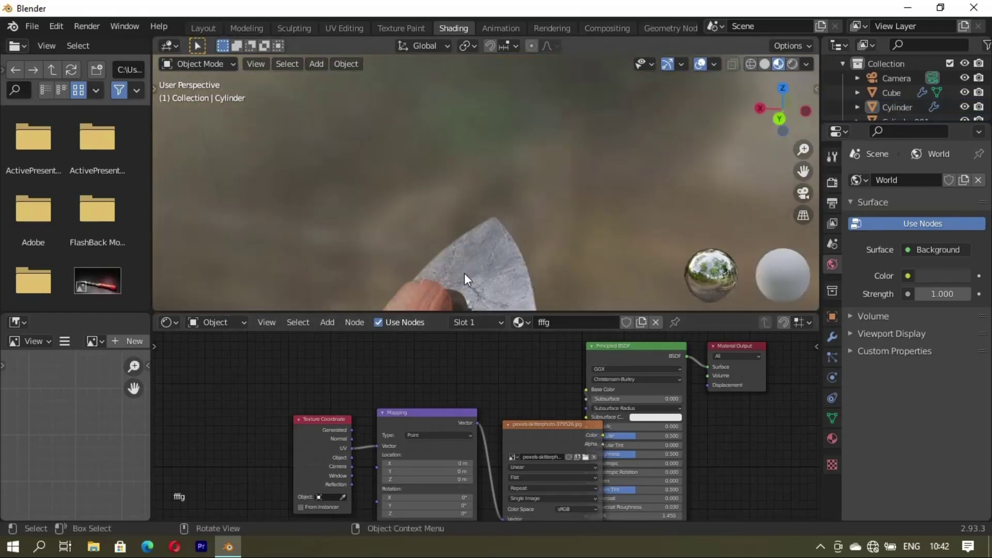
{"action": "mouse_move", "coordinate": [463, 273]}
{"action": "middle_mouse_down"}
{"action": "mouse_move", "coordinate": [507, 258]}
{"action": "mouse_move", "coordinate": [549, 289]}
{"action": "mouse_move", "coordinate": [519, 237]}
{"action": "mouse_move", "coordinate": [452, 237]}
{"action": "middle_mouse_up"}
- Use Object coordinates for the handle texture and try Sphere, Box and Tube projections
{"action": "left_click_drag", "start_coordinate": [376, 446], "coordinate": [525, 212]}
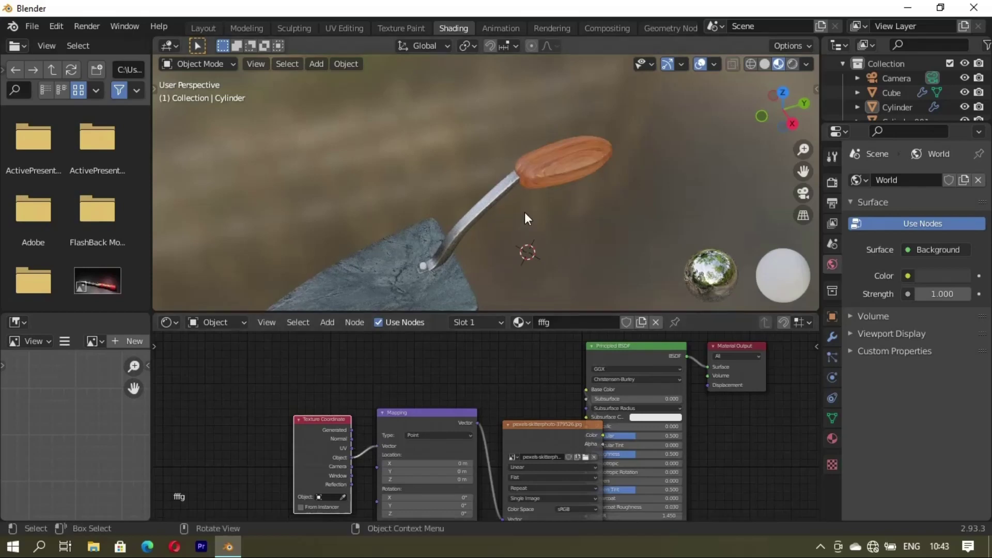
{"action": "left_click", "coordinate": [593, 475]}
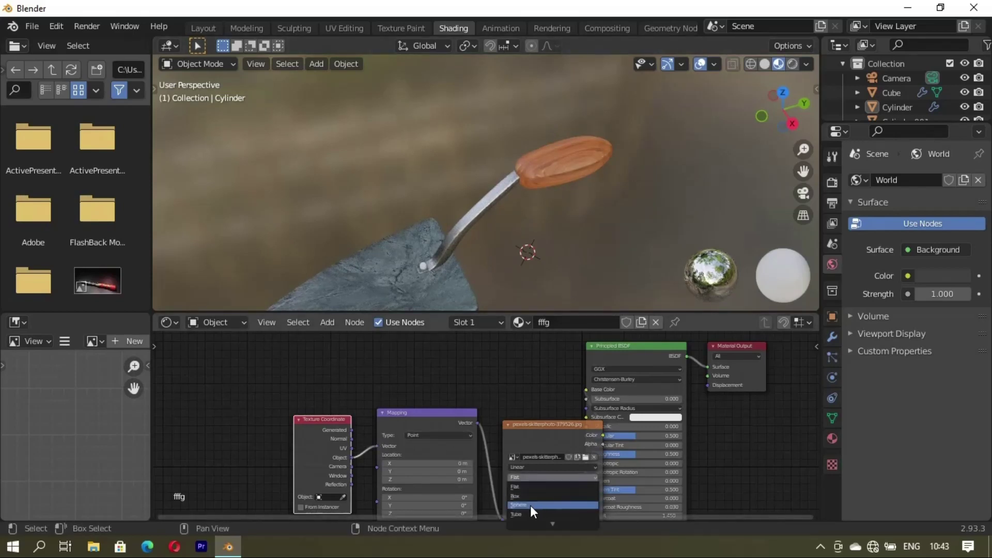
{"action": "left_click", "coordinate": [530, 505]}
{"action": "left_click", "coordinate": [594, 476]}
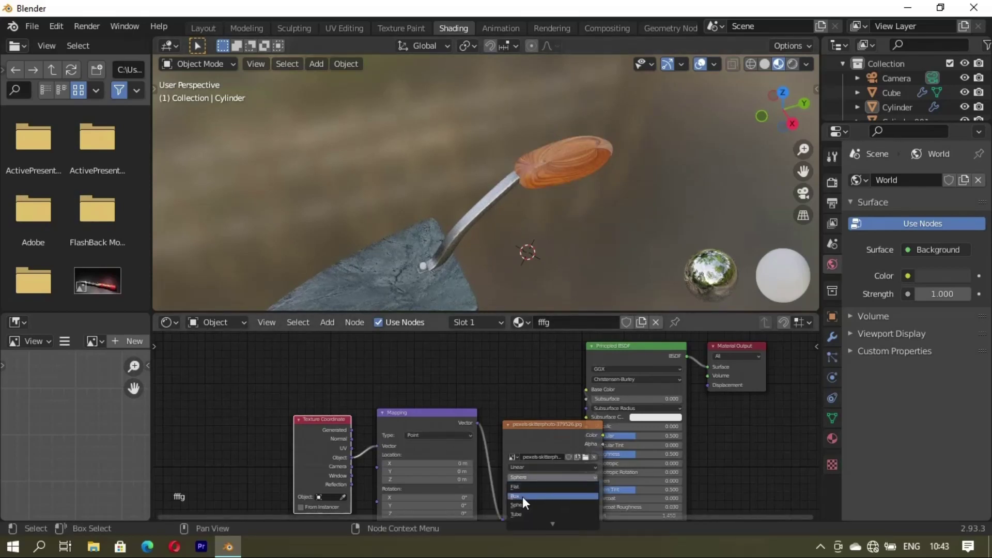
{"action": "left_click", "coordinate": [522, 497]}
{"action": "left_click", "coordinate": [594, 476]}
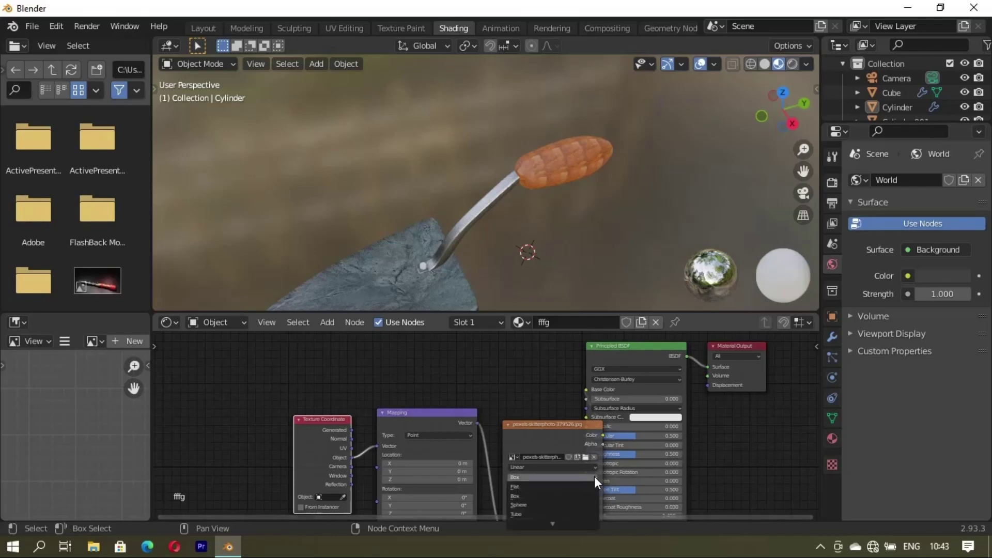
{"action": "left_click", "coordinate": [519, 513]}
- Inspect the handle's mapping and switch its projection back to Sphere
{"action": "mouse_move", "coordinate": [578, 293]}
{"action": "middle_mouse_down"}
{"action": "mouse_move", "coordinate": [340, 171]}
{"action": "mouse_move", "coordinate": [480, 210]}
{"action": "mouse_move", "coordinate": [444, 310]}
{"action": "middle_mouse_up"}
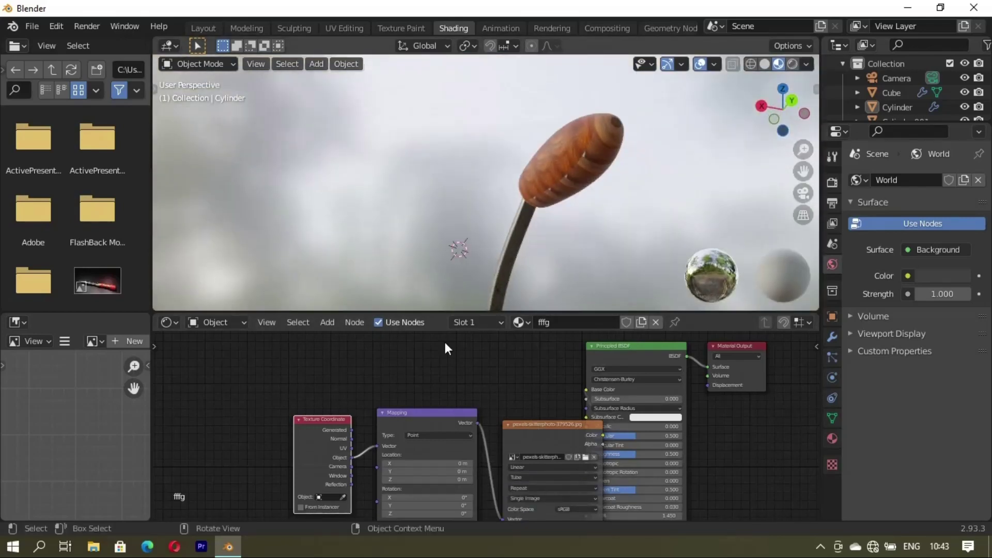
{"action": "mouse_move", "coordinate": [351, 457]}
{"action": "left_mouse_down"}
{"action": "mouse_move", "coordinate": [350, 447]}
{"action": "mouse_move", "coordinate": [380, 445]}
{"action": "left_mouse_up"}
{"action": "mouse_move", "coordinate": [441, 268]}
{"action": "middle_mouse_down"}
{"action": "mouse_move", "coordinate": [587, 306]}
{"action": "mouse_move", "coordinate": [481, 229]}
{"action": "mouse_move", "coordinate": [512, 168]}
{"action": "mouse_move", "coordinate": [522, 181]}
{"action": "middle_mouse_up"}
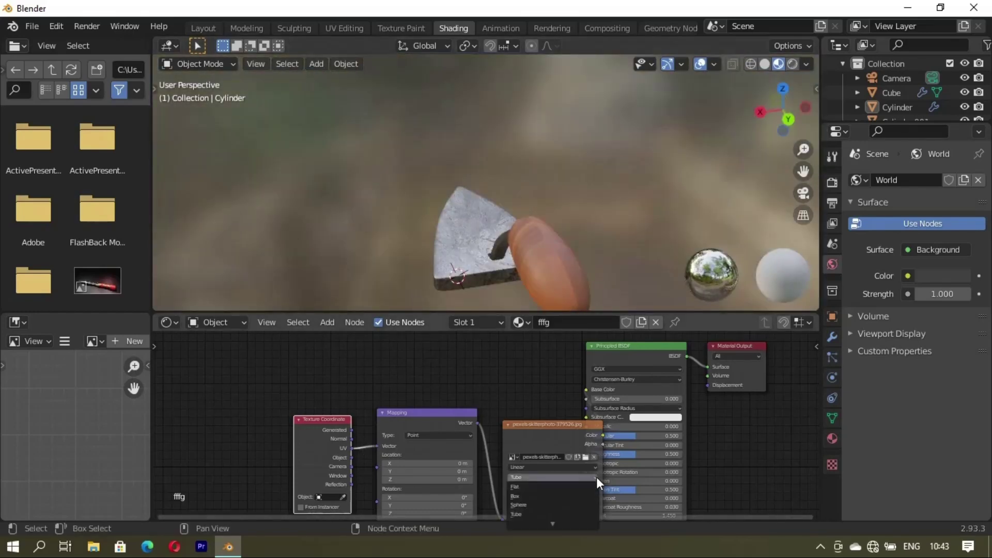
{"action": "left_click", "coordinate": [521, 505]}
{"action": "middle_click_drag", "start_coordinate": [507, 256], "coordinate": [538, 245]}
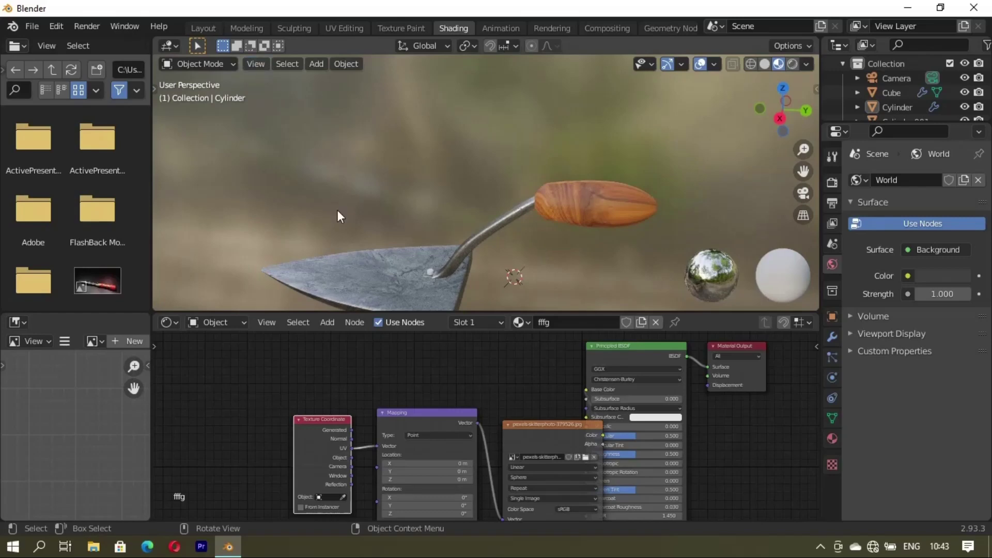
- Assign ghh to the small rivet and return to the Layout workspace
{"action": "left_click", "coordinate": [431, 270]}
{"action": "left_click", "coordinate": [518, 322]}
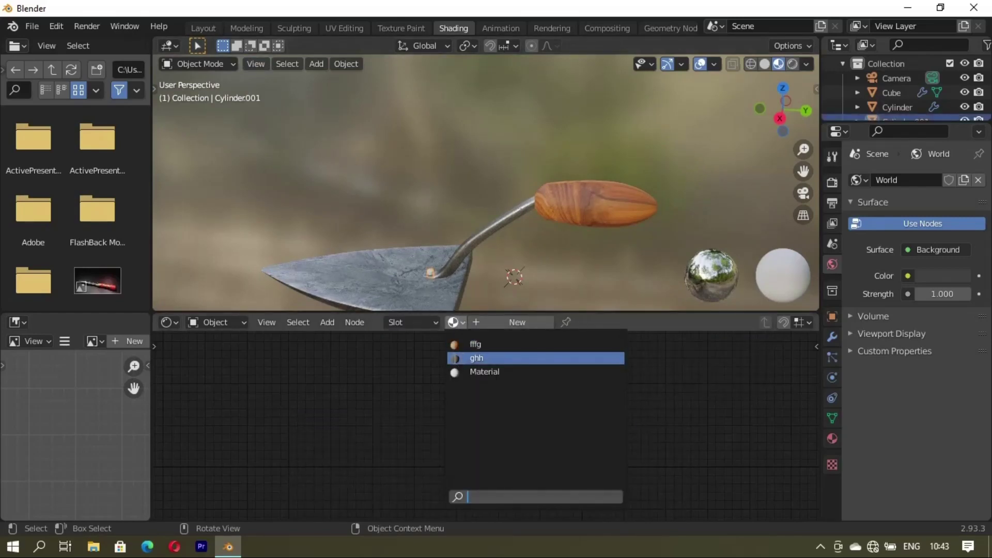
{"action": "left_click", "coordinate": [491, 357]}
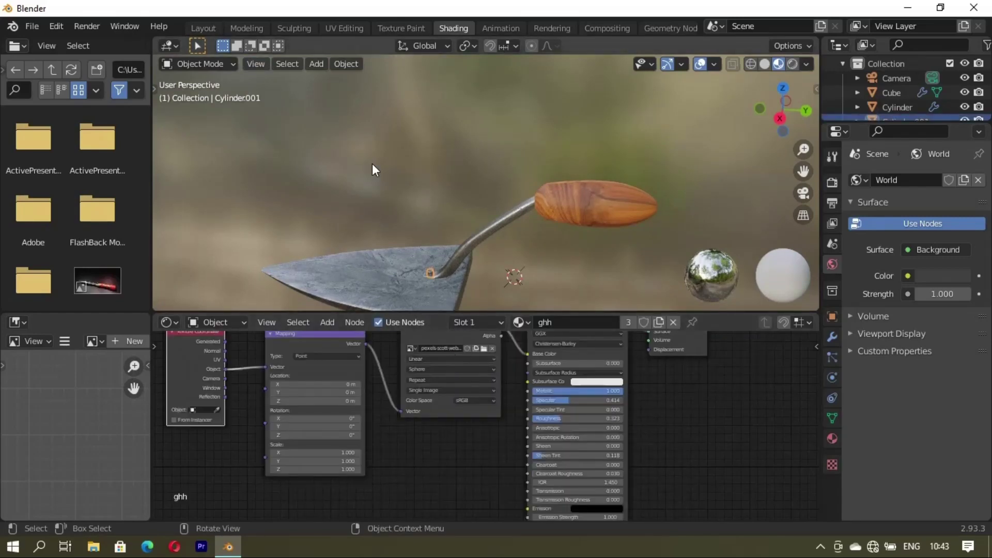
{"action": "left_click", "coordinate": [205, 28]}
{"action": "middle_click_drag", "start_coordinate": [393, 310], "coordinate": [684, 234]}
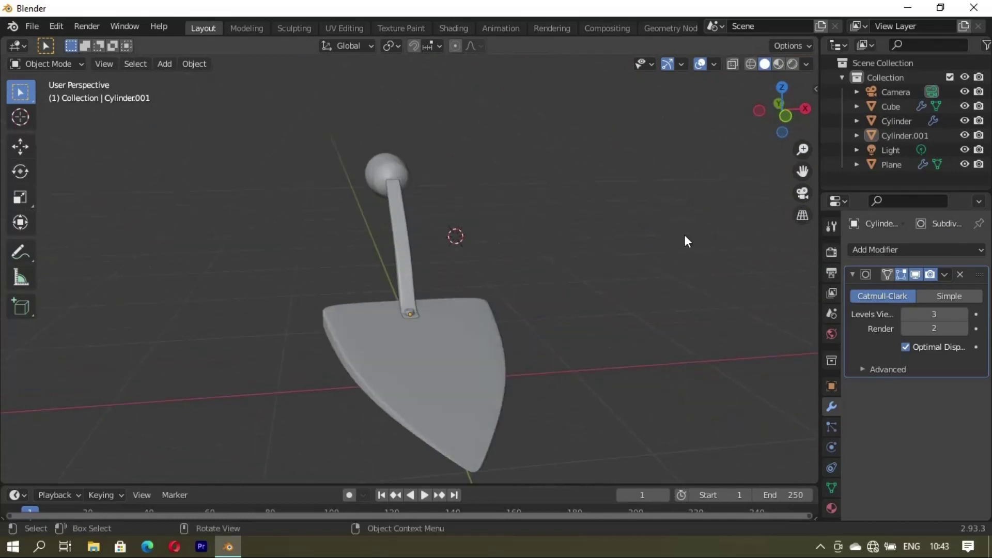
- Preview the trowel's textures in Material Preview, then go back to solid shading
{"action": "left_click", "coordinate": [781, 65]}
{"action": "mouse_move", "coordinate": [360, 290]}
{"action": "middle_mouse_down"}
{"action": "mouse_move", "coordinate": [476, 377]}
{"action": "mouse_move", "coordinate": [439, 365]}
{"action": "mouse_move", "coordinate": [434, 324]}
{"action": "mouse_move", "coordinate": [543, 375]}
{"action": "mouse_move", "coordinate": [481, 357]}
{"action": "middle_mouse_up"}
{"action": "key", "text": "Tab"}
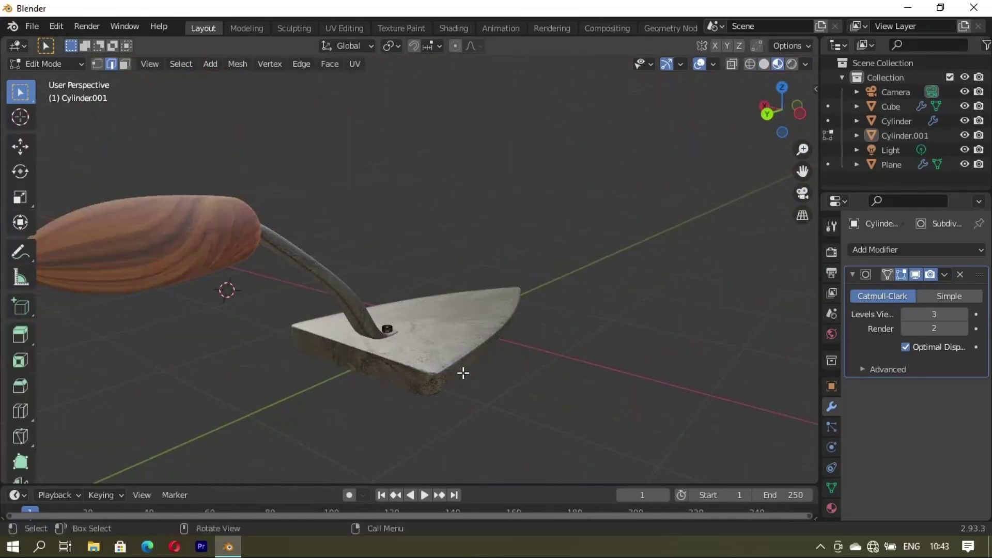
{"action": "left_click", "coordinate": [763, 64]}
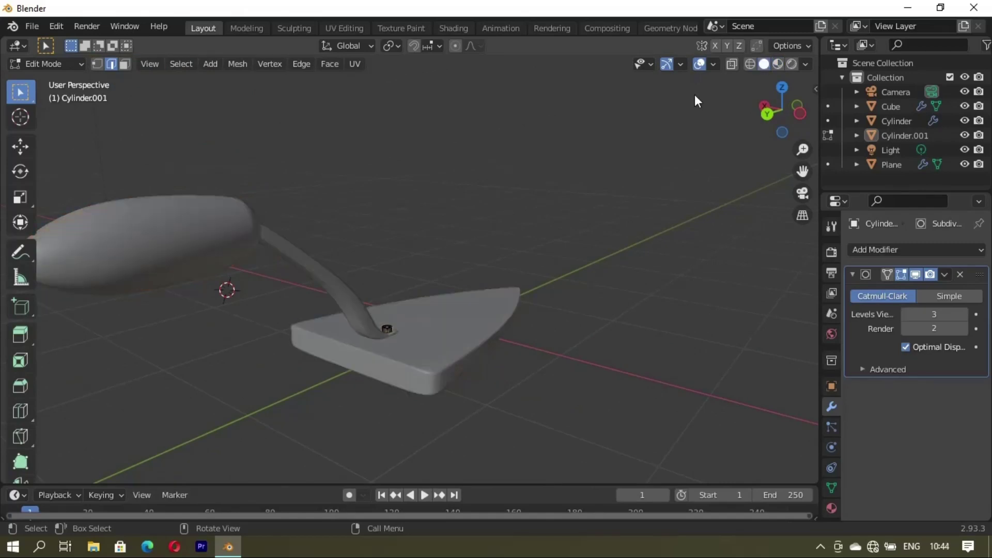
{"action": "key", "text": "Tab"}
- Bevel the selected edges of the blade plane in Edit Mode
{"action": "left_click", "coordinate": [419, 379]}
{"action": "key", "text": "Tab"}
{"action": "middle_click_drag", "start_coordinate": [500, 401], "coordinate": [432, 310]}
{"action": "scroll", "coordinate": [432, 309], "scroll_direction": "up", "scroll_amount": 3}
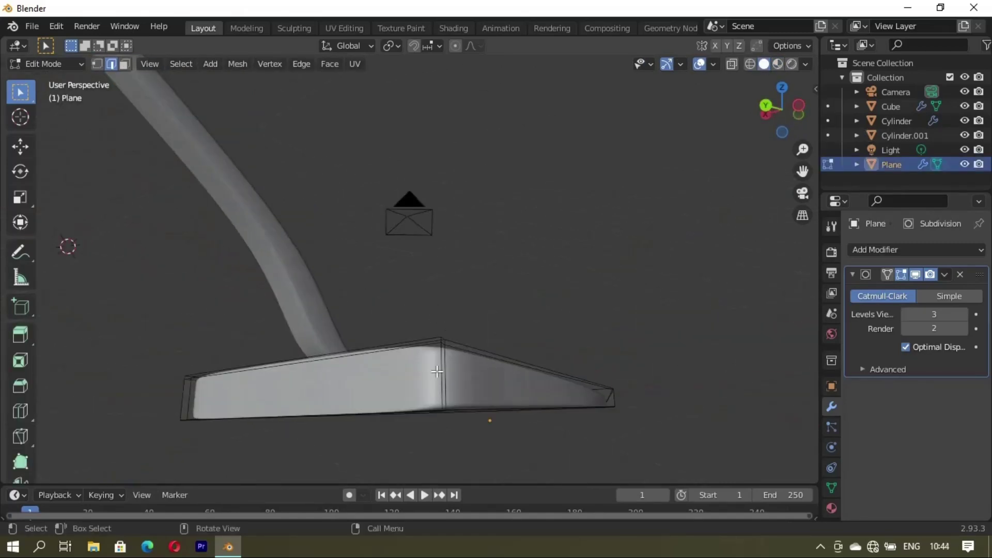
{"action": "middle_click_drag", "start_coordinate": [437, 370], "coordinate": [406, 394]}
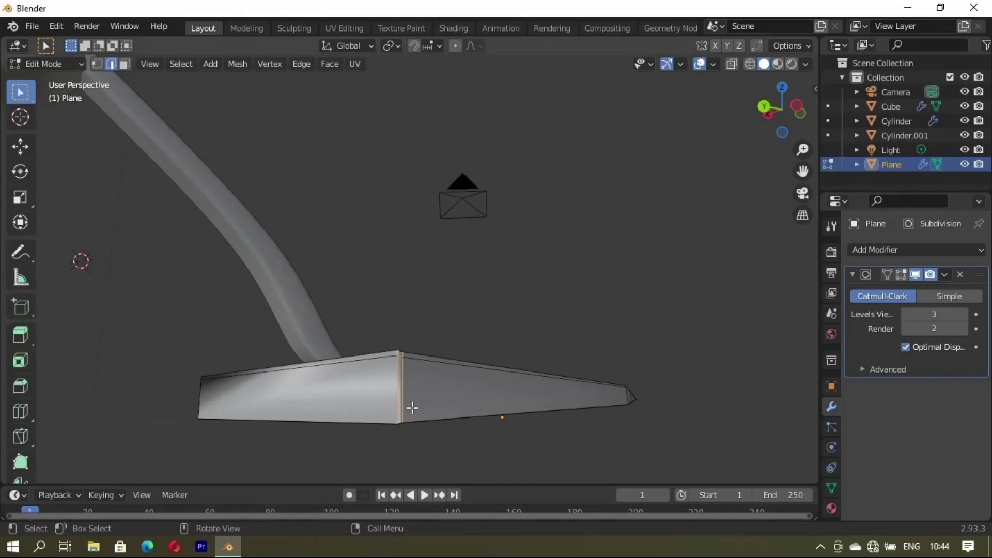
{"action": "middle_click_drag", "start_coordinate": [411, 408], "coordinate": [433, 416]}
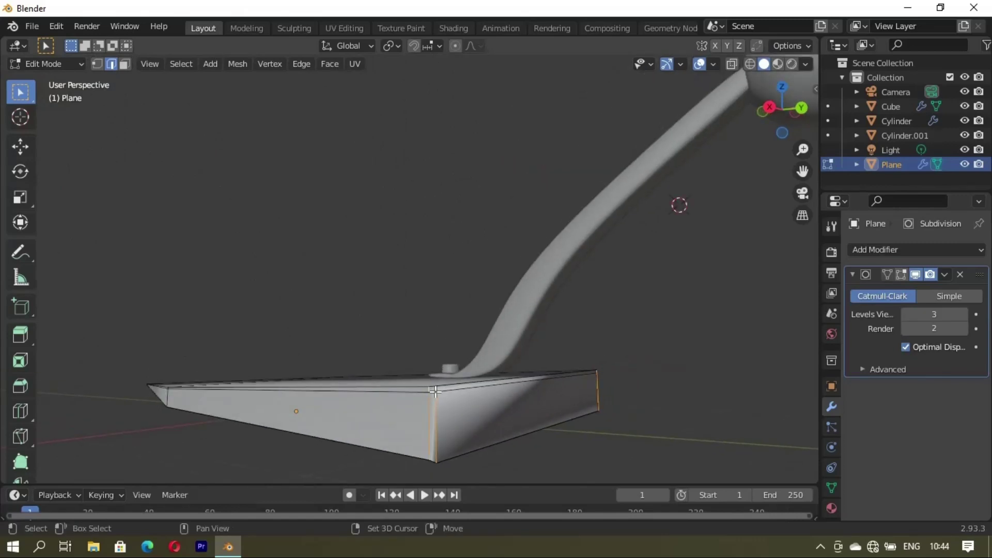
{"action": "mouse_move", "coordinate": [427, 407]}
{"action": "middle_mouse_down"}
{"action": "mouse_move", "coordinate": [365, 410]}
{"action": "mouse_move", "coordinate": [436, 448]}
{"action": "middle_mouse_up"}
{"action": "key", "text": "ctrl+b"}
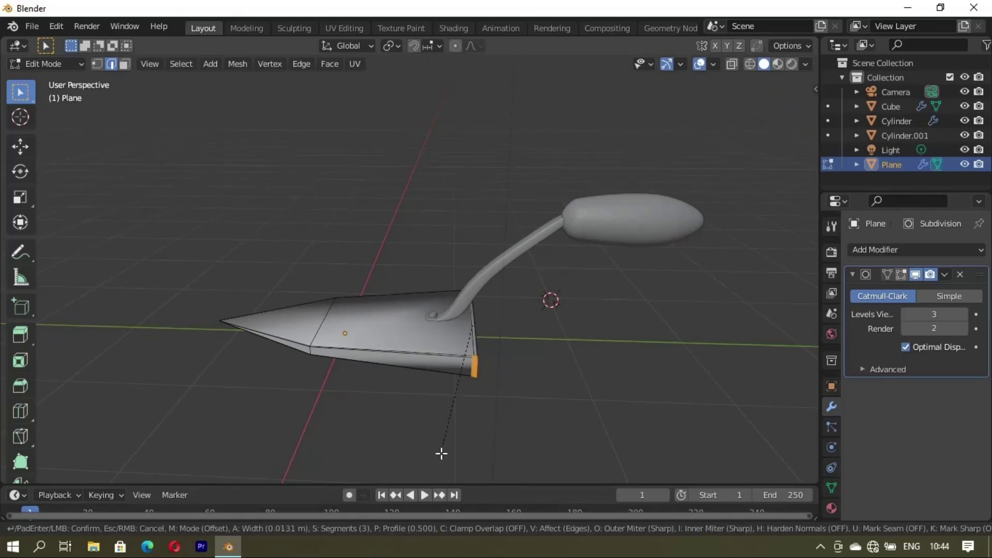
{"action": "left_click", "coordinate": [441, 453]}
{"action": "key", "text": "Tab"}
- Check the bevelled blade, deselect it and switch to Material Preview shading
{"action": "mouse_move", "coordinate": [442, 455]}
{"action": "middle_mouse_down"}
{"action": "mouse_move", "coordinate": [475, 391]}
{"action": "mouse_move", "coordinate": [394, 374]}
{"action": "mouse_move", "coordinate": [370, 325]}
{"action": "mouse_move", "coordinate": [454, 355]}
{"action": "mouse_move", "coordinate": [369, 366]}
{"action": "mouse_move", "coordinate": [559, 384]}
{"action": "mouse_move", "coordinate": [494, 379]}
{"action": "mouse_move", "coordinate": [441, 394]}
{"action": "middle_mouse_up"}
{"action": "key", "text": "Tab"}
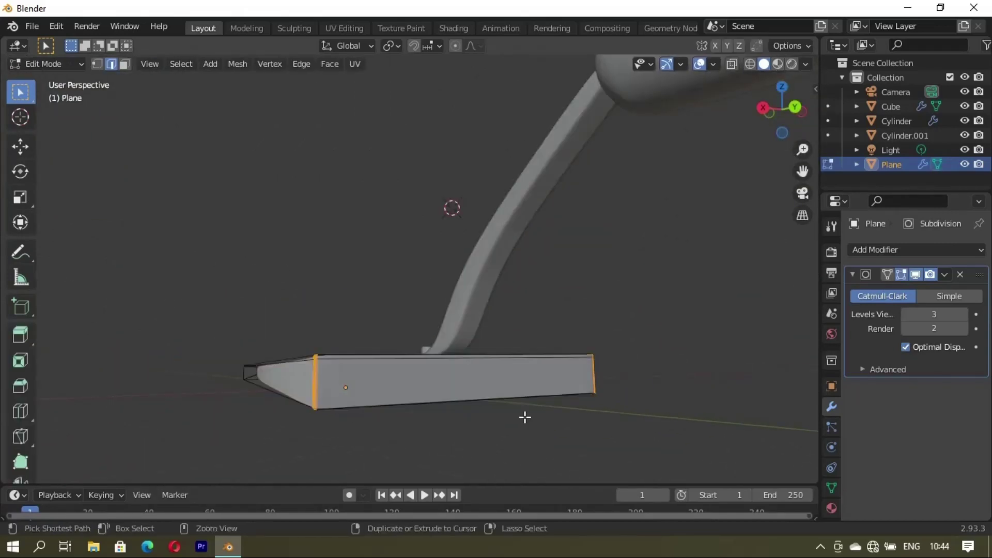
{"action": "mouse_move", "coordinate": [525, 417]}
{"action": "middle_mouse_down"}
{"action": "mouse_move", "coordinate": [487, 414]}
{"action": "mouse_move", "coordinate": [653, 365]}
{"action": "mouse_move", "coordinate": [385, 421]}
{"action": "mouse_move", "coordinate": [547, 361]}
{"action": "mouse_move", "coordinate": [584, 407]}
{"action": "mouse_move", "coordinate": [459, 385]}
{"action": "mouse_move", "coordinate": [388, 331]}
{"action": "mouse_move", "coordinate": [465, 300]}
{"action": "mouse_move", "coordinate": [328, 348]}
{"action": "mouse_move", "coordinate": [500, 254]}
{"action": "mouse_move", "coordinate": [527, 194]}
{"action": "mouse_move", "coordinate": [465, 239]}
{"action": "mouse_move", "coordinate": [402, 359]}
{"action": "middle_mouse_up"}
{"action": "key", "text": "Tab"}
{"action": "left_click", "coordinate": [664, 355]}
{"action": "key", "text": "z"}
{"action": "key", "text": "shift+a"}
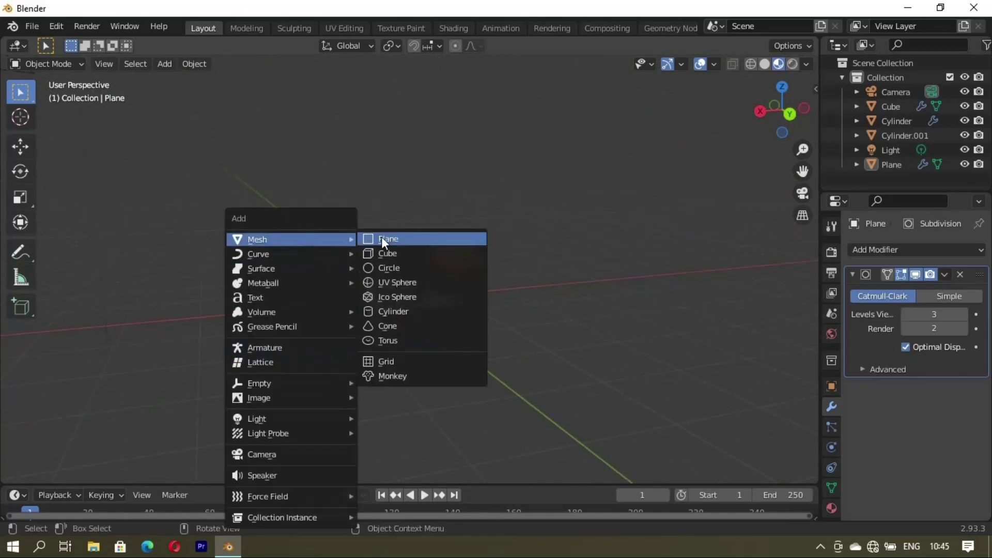
- Add a plane scaled to 3.601 and reposition it along Z under the trowel
{"action": "left_click", "coordinate": [381, 237]}
{"action": "key", "text": "s"}
{"action": "left_click", "coordinate": [429, 76]}
{"action": "middle_click_drag", "start_coordinate": [410, 244], "coordinate": [409, 281]}
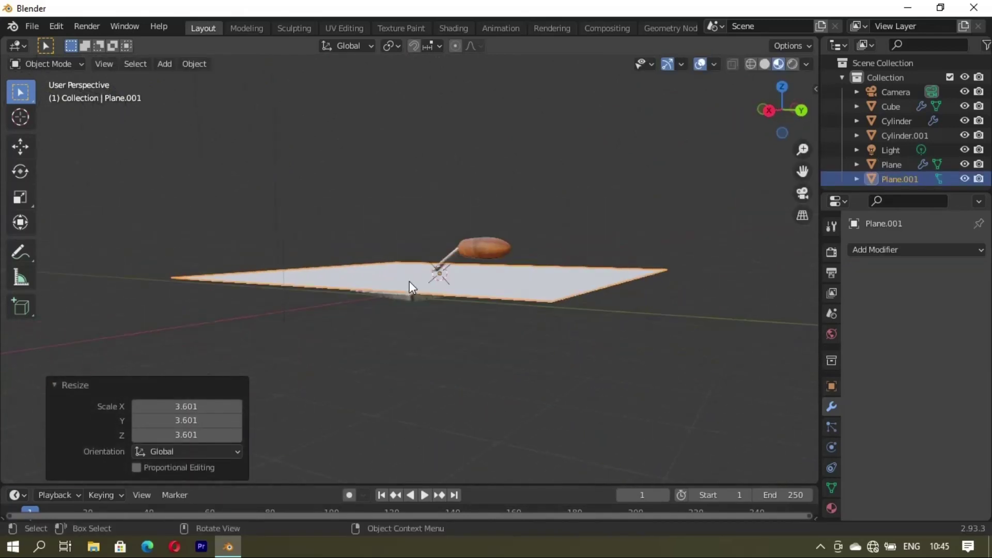
{"action": "key", "text": "KP_1"}
{"action": "key", "text": "g"}
{"action": "key", "text": "z"}
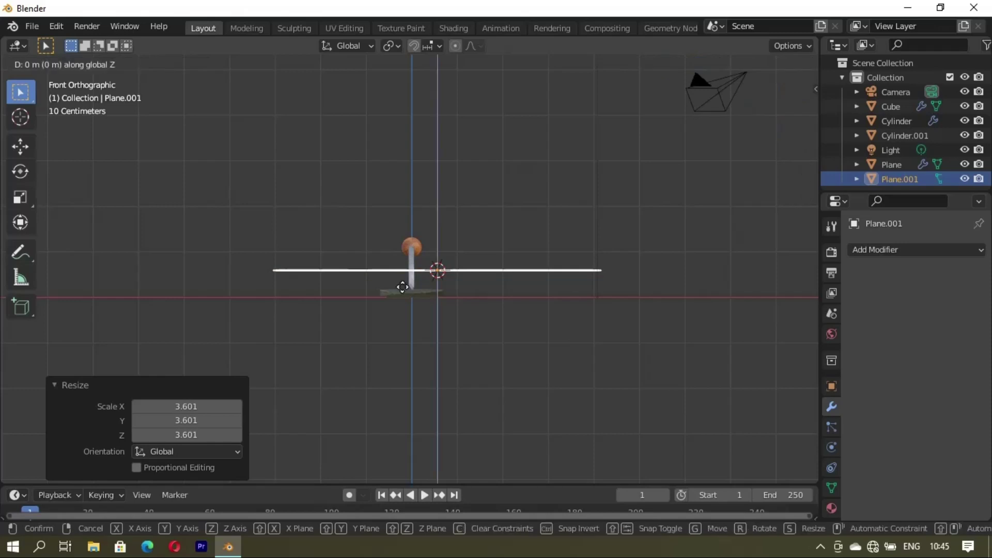
{"action": "left_click", "coordinate": [399, 308]}
{"action": "left_click", "coordinate": [533, 212]}
{"action": "mouse_move", "coordinate": [533, 212]}
{"action": "middle_mouse_down"}
{"action": "mouse_move", "coordinate": [571, 277]}
{"action": "mouse_move", "coordinate": [411, 154]}
{"action": "mouse_move", "coordinate": [376, 261]}
{"action": "mouse_move", "coordinate": [402, 251]}
{"action": "middle_mouse_up"}
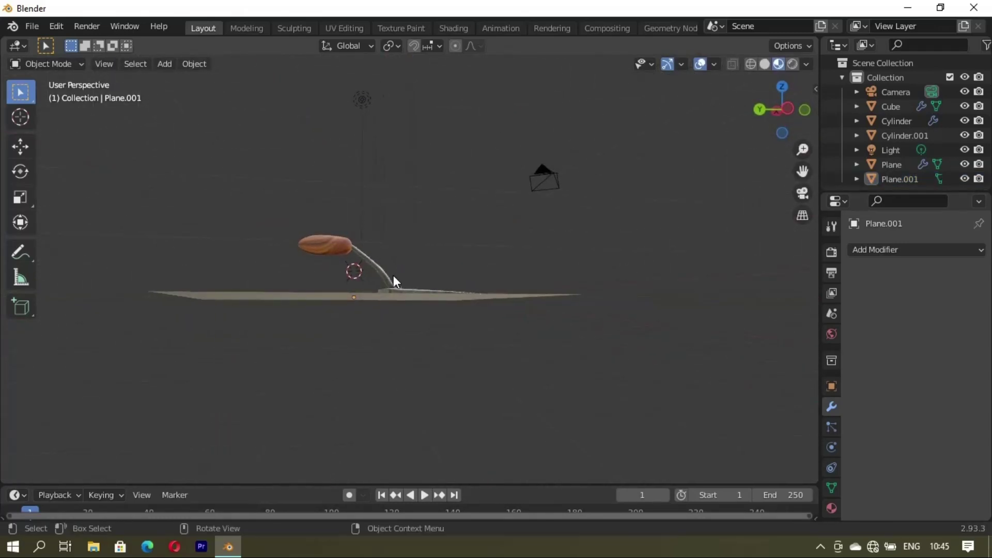
- Select all trowel parts, including the shank and wooden handle
{"action": "left_click", "coordinate": [399, 288]}
{"action": "left_click", "coordinate": [374, 264], "text": "shift"}
{"action": "left_click", "coordinate": [339, 240], "text": "shift"}
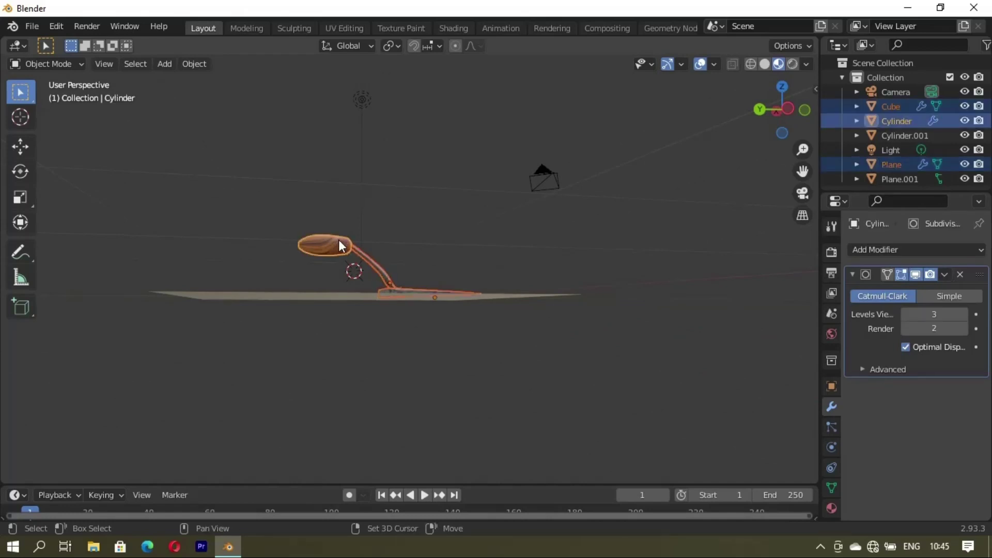
{"action": "middle_click_drag", "start_coordinate": [339, 240], "coordinate": [412, 287]}
{"action": "scroll", "coordinate": [401, 312], "scroll_direction": "up", "scroll_amount": 3}
{"action": "scroll", "coordinate": [373, 309], "scroll_direction": "up", "scroll_amount": 2}
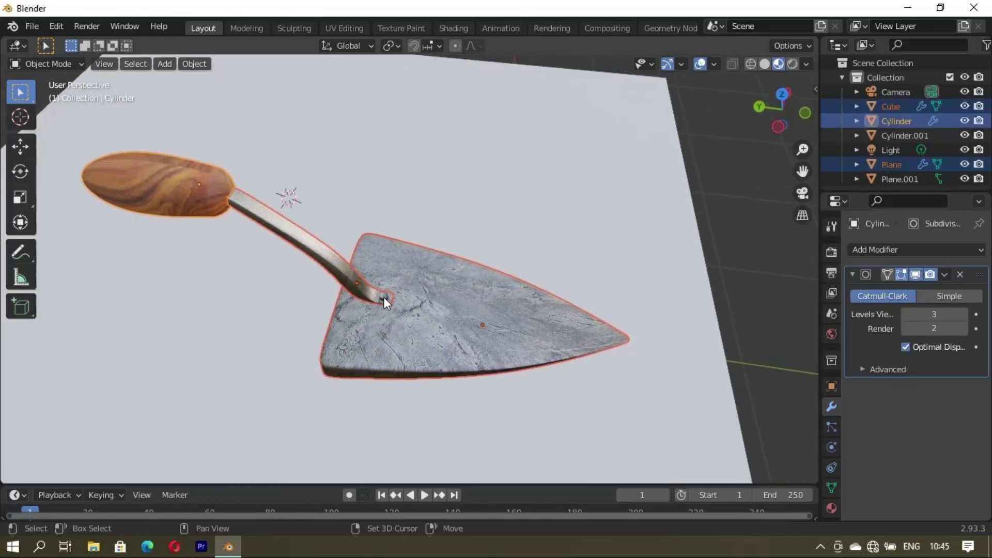
{"action": "left_click", "coordinate": [384, 296], "text": "shift"}
{"action": "mouse_move", "coordinate": [392, 336]}
{"action": "middle_mouse_down"}
{"action": "mouse_move", "coordinate": [433, 280]}
{"action": "mouse_move", "coordinate": [435, 300]}
{"action": "middle_mouse_up"}
- Raise the trowel 0.03691 m along Z onto the floor, then select the plane in Shading
{"action": "key", "text": "KP_1"}
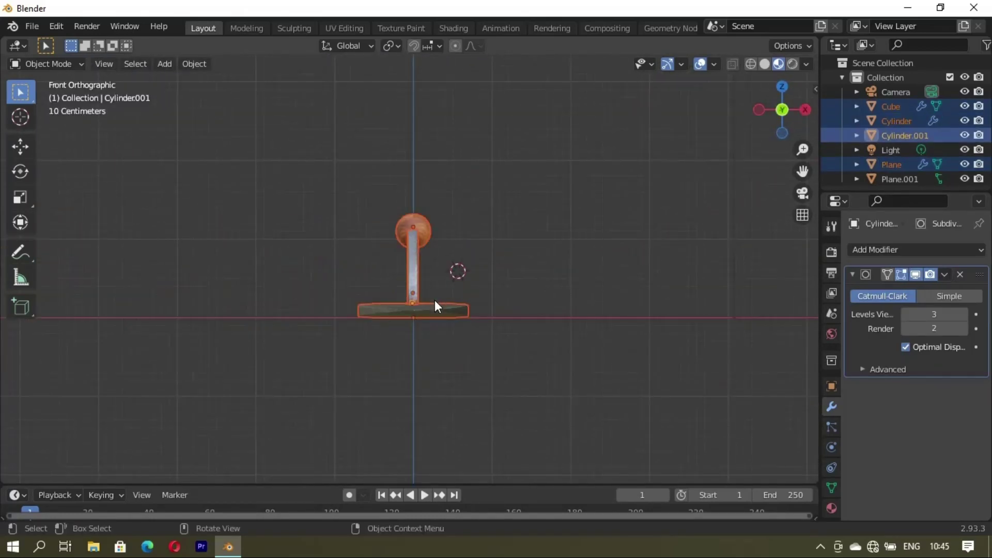
{"action": "key", "text": "g"}
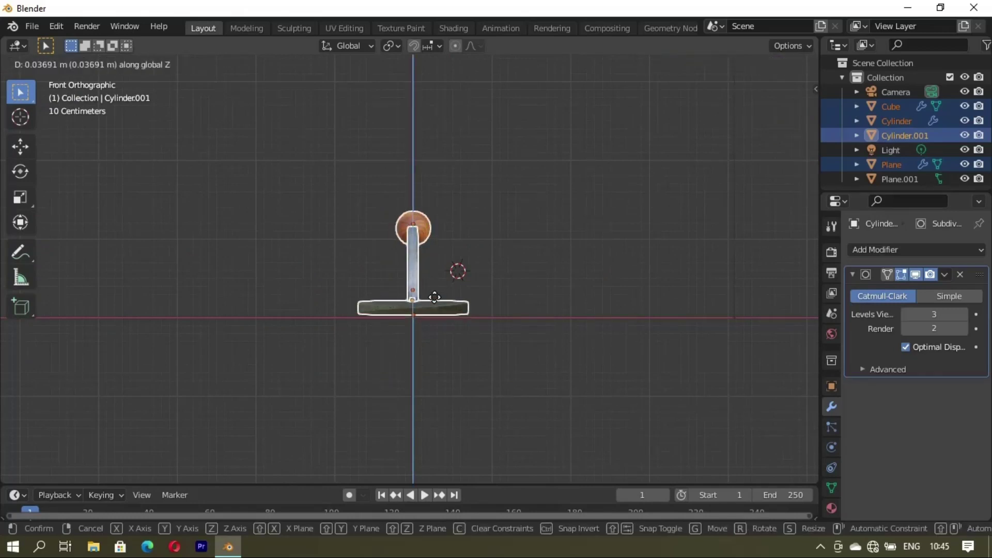
{"action": "left_click", "coordinate": [434, 298]}
{"action": "mouse_move", "coordinate": [537, 239]}
{"action": "middle_mouse_down"}
{"action": "mouse_move", "coordinate": [562, 303]}
{"action": "mouse_move", "coordinate": [516, 259]}
{"action": "middle_mouse_up"}
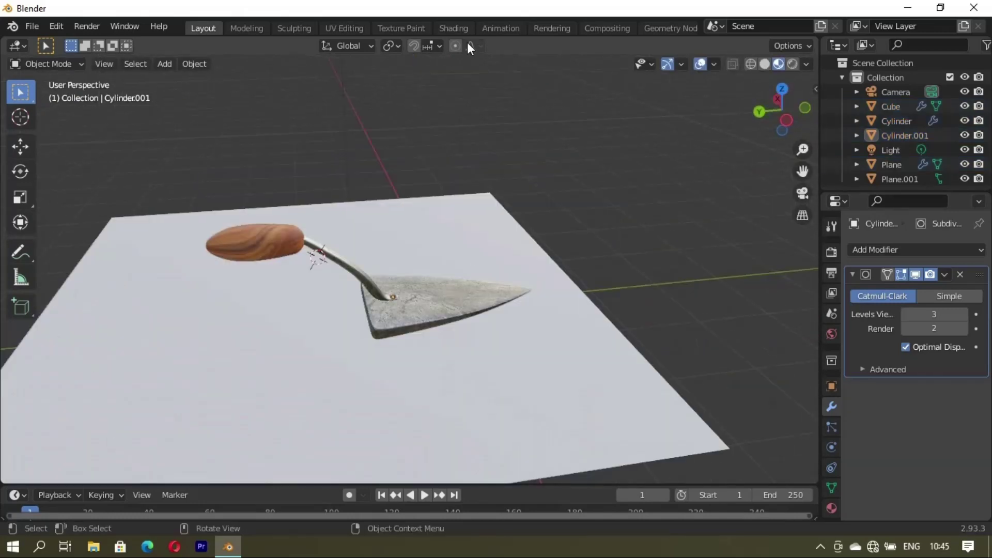
{"action": "left_click", "coordinate": [465, 27]}
{"action": "left_click", "coordinate": [563, 246]}
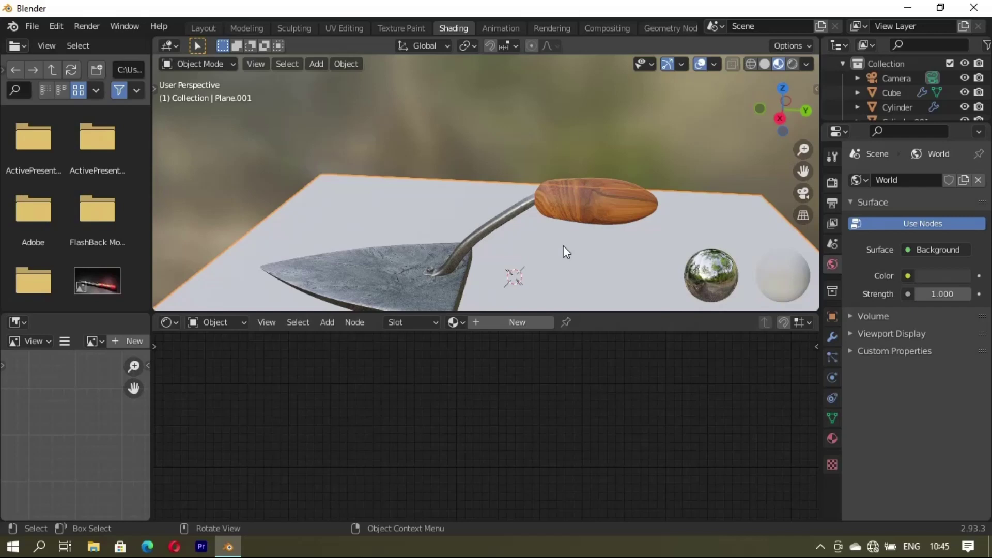
- Give the floor a new material fffr with a red base colour darkened to near black
{"action": "left_click", "coordinate": [529, 323]}
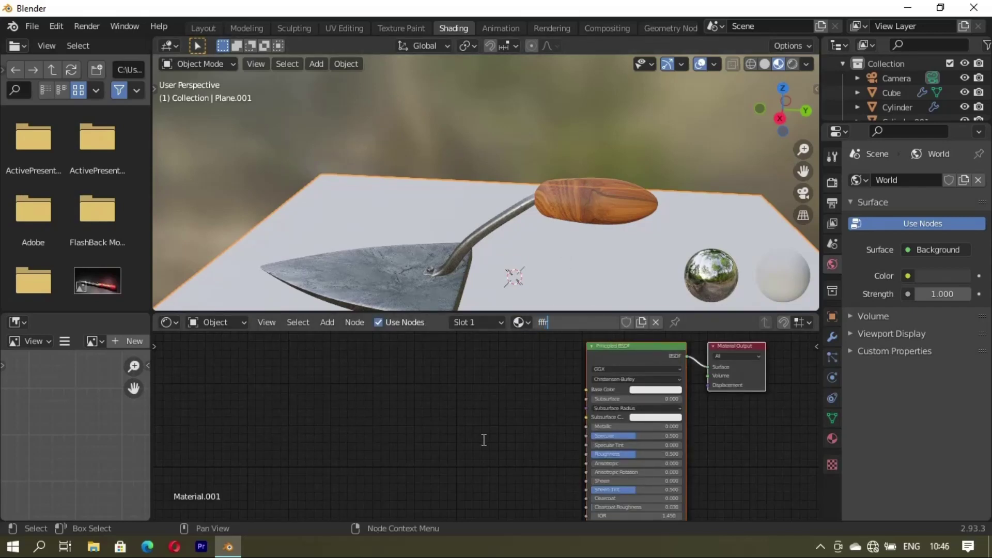
{"action": "left_click", "coordinate": [646, 390]}
{"action": "left_click_drag", "start_coordinate": [653, 321], "coordinate": [664, 332]}
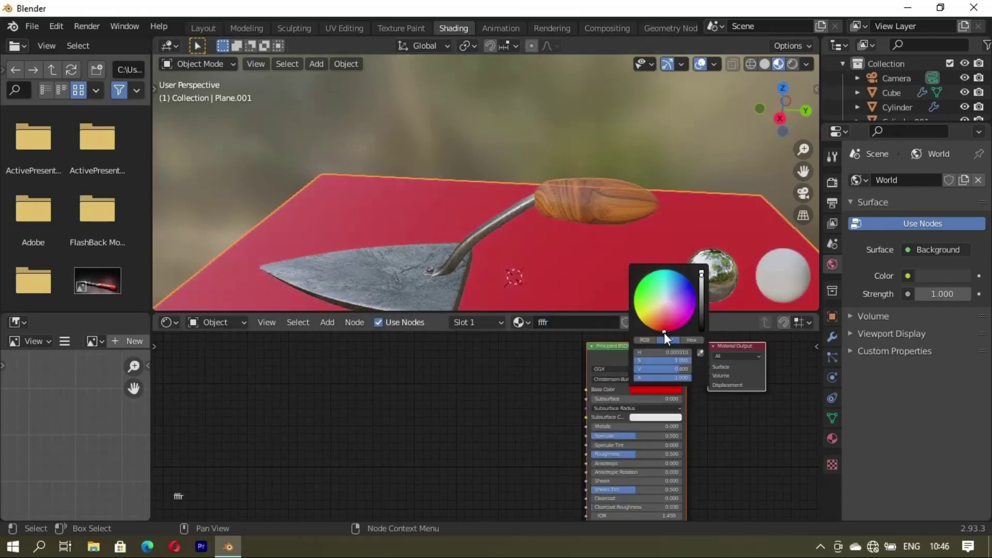
{"action": "left_click_drag", "start_coordinate": [704, 306], "coordinate": [702, 327]}
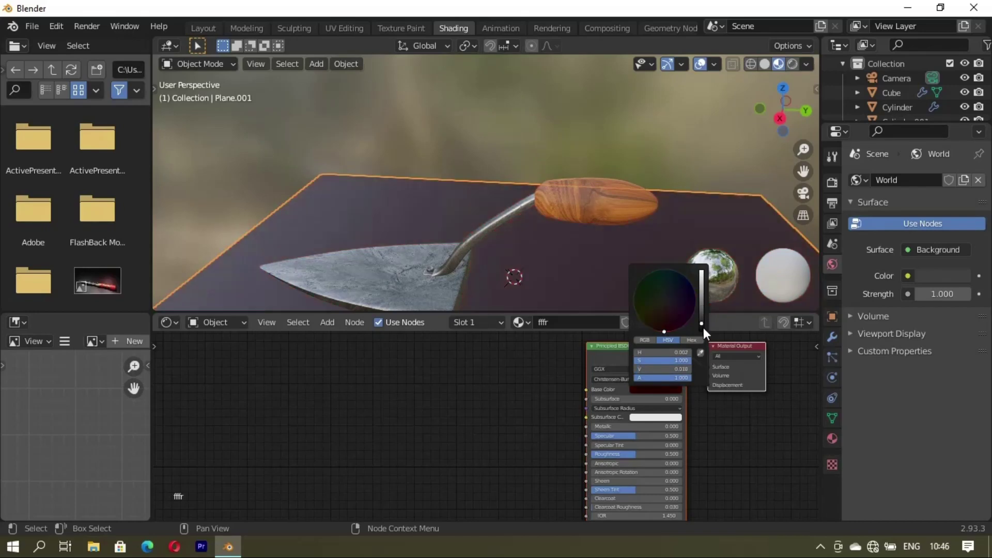
- View the scene in Layout with Rendered shading
{"action": "left_click", "coordinate": [190, 27]}
{"action": "middle_click_drag", "start_coordinate": [504, 293], "coordinate": [680, 117]}
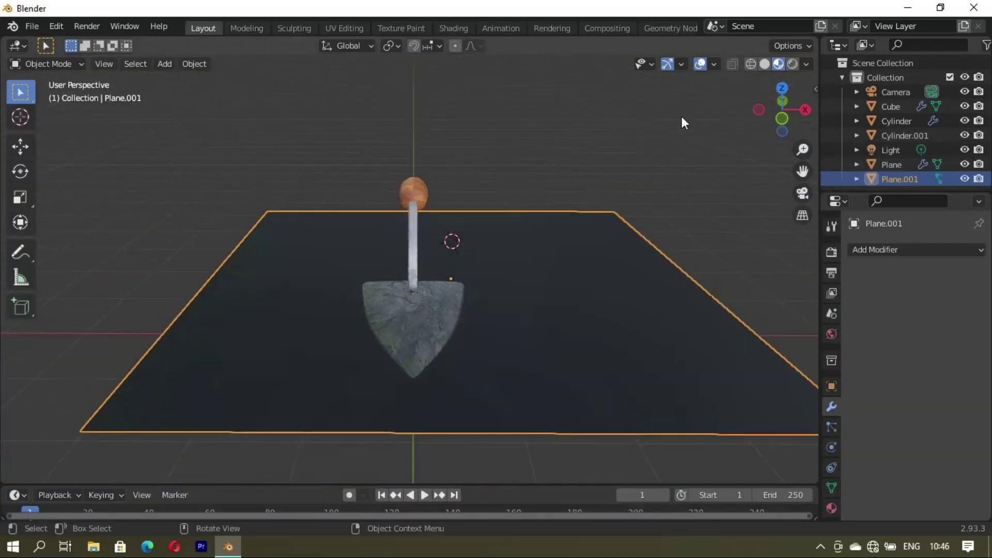
{"action": "left_click", "coordinate": [793, 63]}
{"action": "mouse_move", "coordinate": [741, 89]}
{"action": "middle_mouse_down"}
{"action": "mouse_move", "coordinate": [625, 256]}
{"action": "mouse_move", "coordinate": [410, 298]}
{"action": "mouse_move", "coordinate": [420, 171]}
{"action": "middle_mouse_up"}
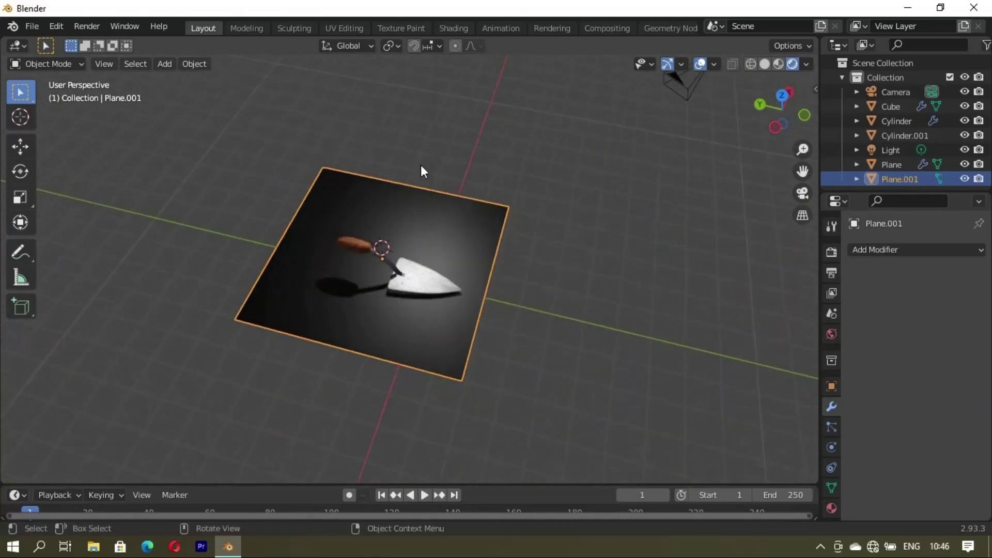
- Scale the floor plane up by 2.559 from the camera view
{"action": "mouse_move", "coordinate": [534, 178]}
{"action": "middle_mouse_down"}
{"action": "mouse_move", "coordinate": [379, 250]}
{"action": "mouse_move", "coordinate": [430, 249]}
{"action": "middle_mouse_up"}
{"action": "key", "text": "KP_0"}
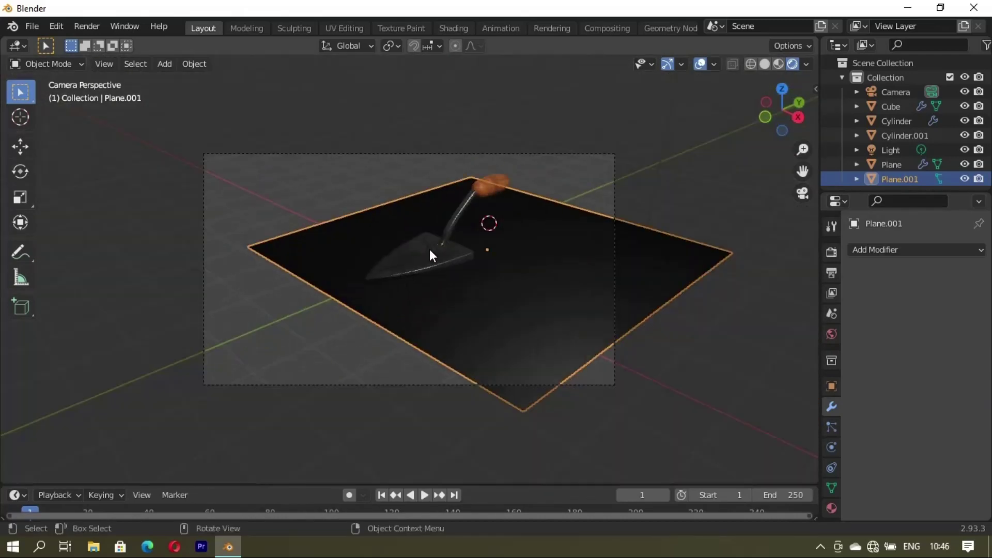
{"action": "key", "text": "s"}
{"action": "left_click", "coordinate": [397, 367]}
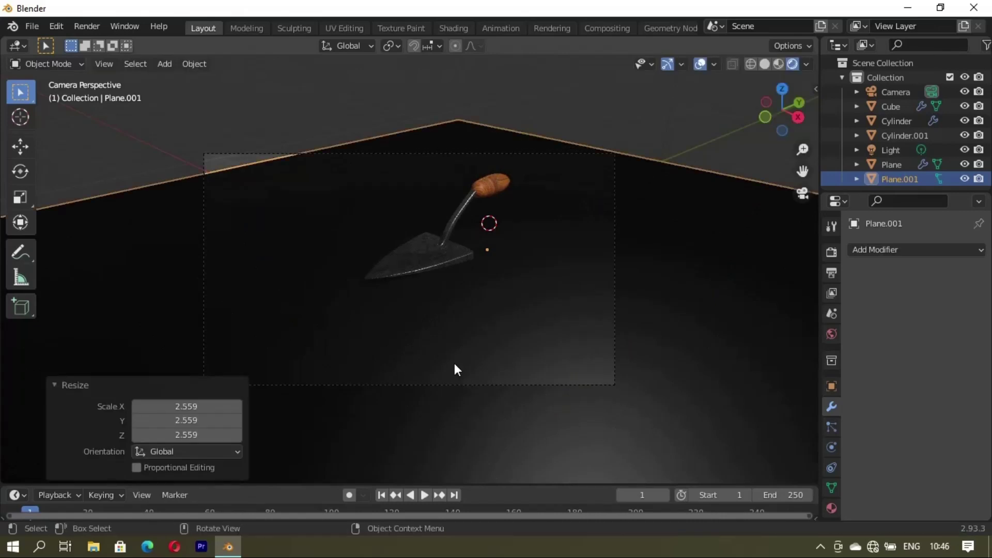
{"action": "middle_click_drag", "start_coordinate": [454, 364], "coordinate": [444, 329]}
- Lock the camera to the view and frame the trowel centred in the shot
{"action": "key", "text": "KP_0"}
{"action": "key", "text": "n"}
{"action": "left_click", "coordinate": [809, 152]}
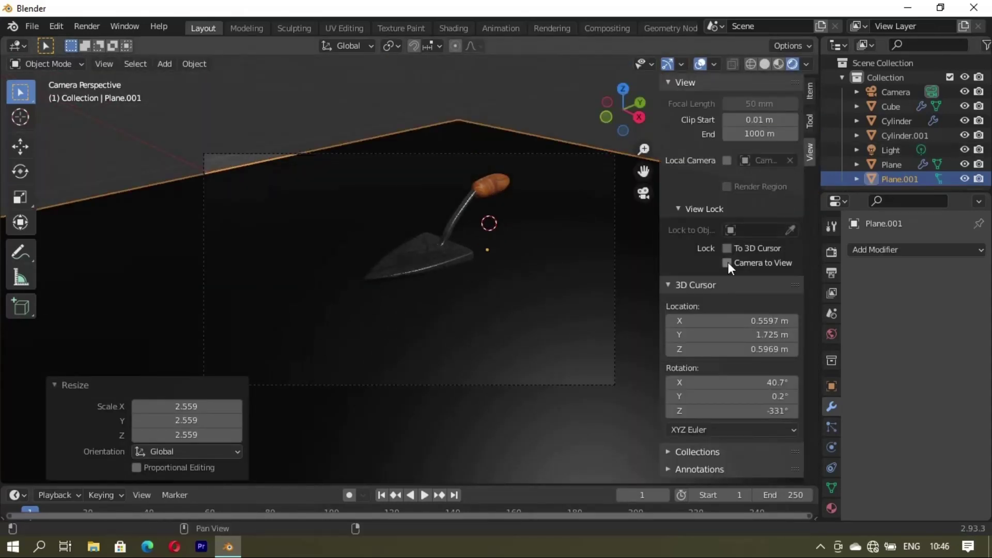
{"action": "middle_click_drag", "start_coordinate": [360, 260], "coordinate": [381, 293]}
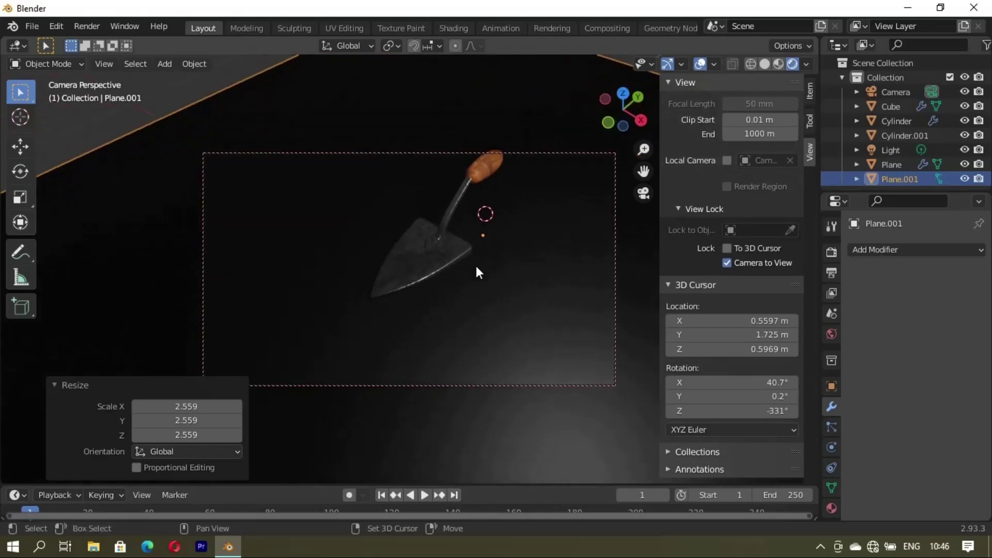
{"action": "mouse_move", "coordinate": [476, 265]}
{"action": "middle_mouse_down", "text": "shift"}
{"action": "mouse_move", "coordinate": [461, 330]}
{"action": "mouse_move", "coordinate": [480, 317]}
{"action": "middle_mouse_up", "text": "shift"}
{"action": "key", "text": "n"}
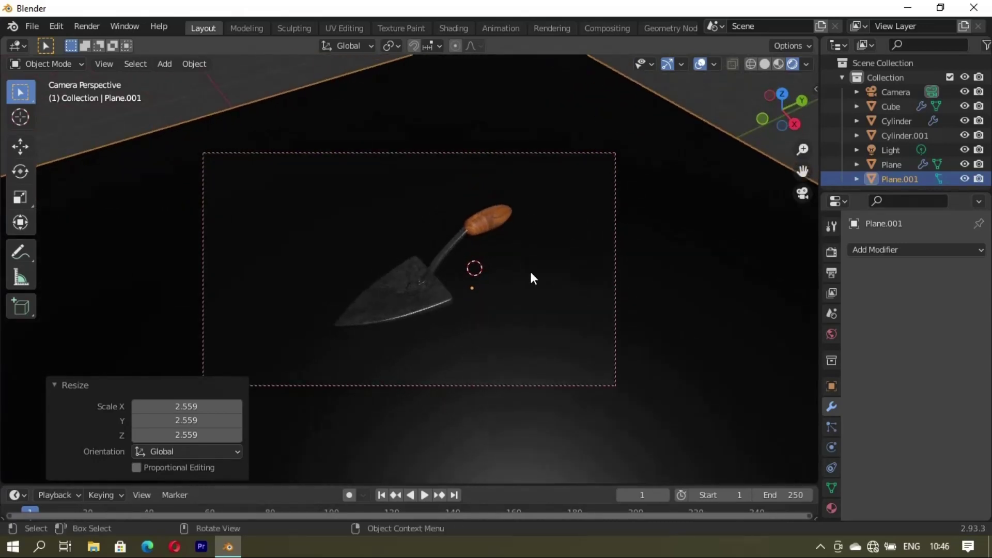
- Orbit out of the camera view and select the existing spotlight
{"action": "mouse_move", "coordinate": [532, 278]}
{"action": "middle_mouse_down"}
{"action": "mouse_move", "coordinate": [522, 221]}
{"action": "mouse_move", "coordinate": [451, 258]}
{"action": "middle_mouse_up"}
{"action": "mouse_move", "coordinate": [425, 294]}
{"action": "middle_mouse_down"}
{"action": "mouse_move", "coordinate": [399, 215]}
{"action": "mouse_move", "coordinate": [382, 203]}
{"action": "mouse_move", "coordinate": [447, 308]}
{"action": "mouse_move", "coordinate": [447, 237]}
{"action": "mouse_move", "coordinate": [467, 306]}
{"action": "mouse_move", "coordinate": [449, 318]}
{"action": "middle_mouse_up"}
{"action": "left_click", "coordinate": [383, 203]}
{"action": "scroll", "coordinate": [451, 270], "scroll_direction": "up", "scroll_amount": 3}
{"action": "scroll", "coordinate": [455, 367], "scroll_direction": "up", "scroll_amount": 2}
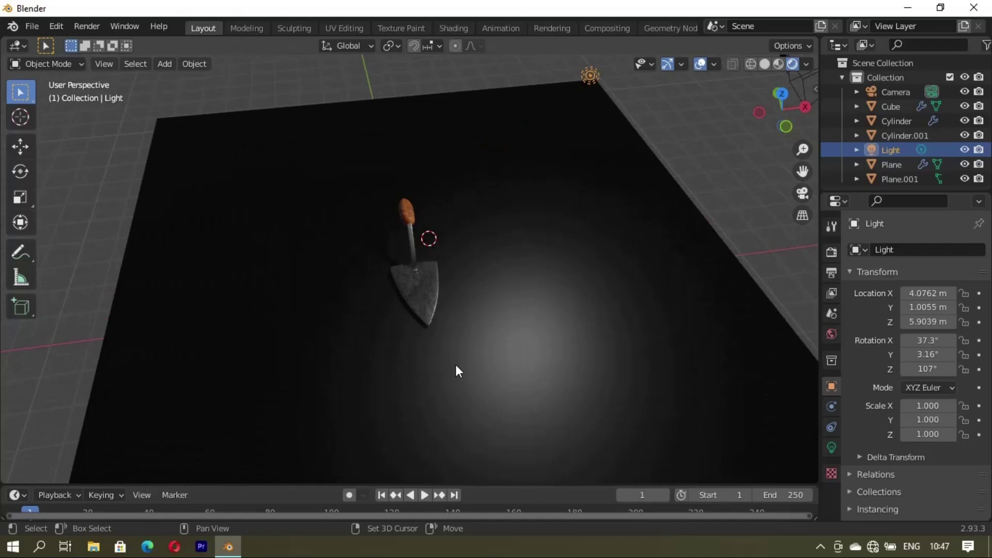
- Duplicate the spotlight into Light.001 beside the trowel and adjust its height
{"action": "key", "text": "shift+d"}
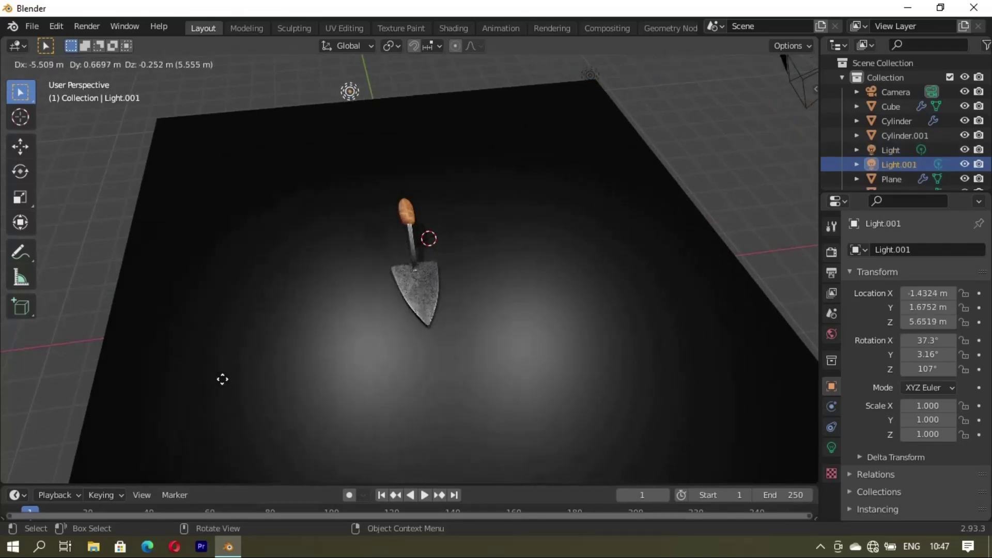
{"action": "left_click", "coordinate": [432, 336]}
{"action": "mouse_move", "coordinate": [432, 338]}
{"action": "middle_mouse_down"}
{"action": "mouse_move", "coordinate": [494, 269]}
{"action": "mouse_move", "coordinate": [499, 348]}
{"action": "middle_mouse_up"}
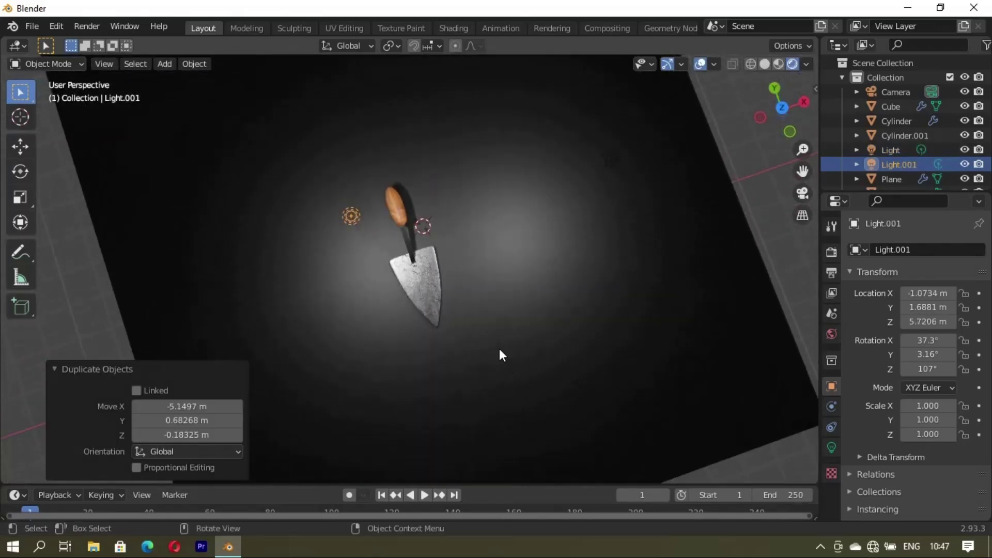
{"action": "key", "text": "g"}
{"action": "key", "text": "z"}
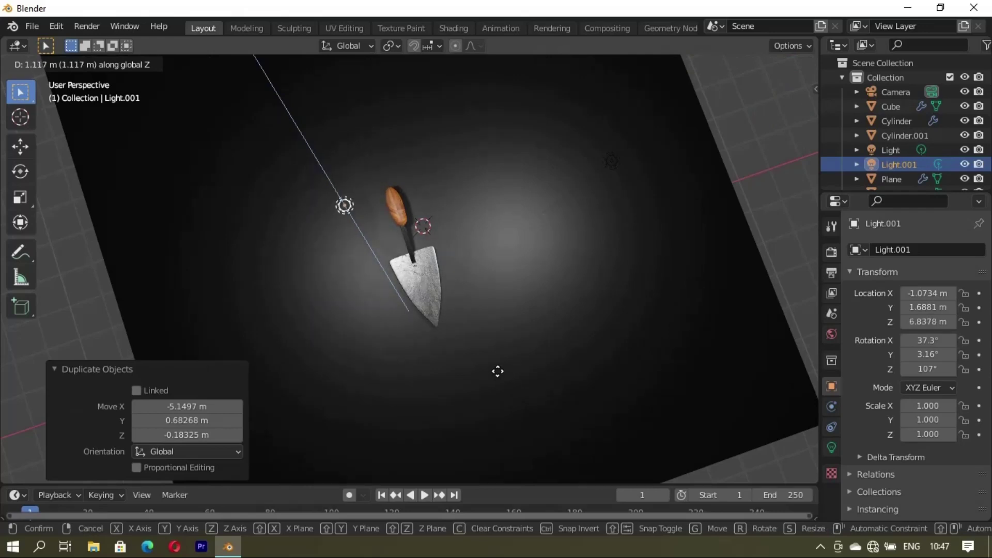
{"action": "left_click", "coordinate": [491, 309]}
{"action": "middle_click_drag", "start_coordinate": [491, 310], "coordinate": [385, 261]}
{"action": "key", "text": "g"}
{"action": "key", "text": "z"}
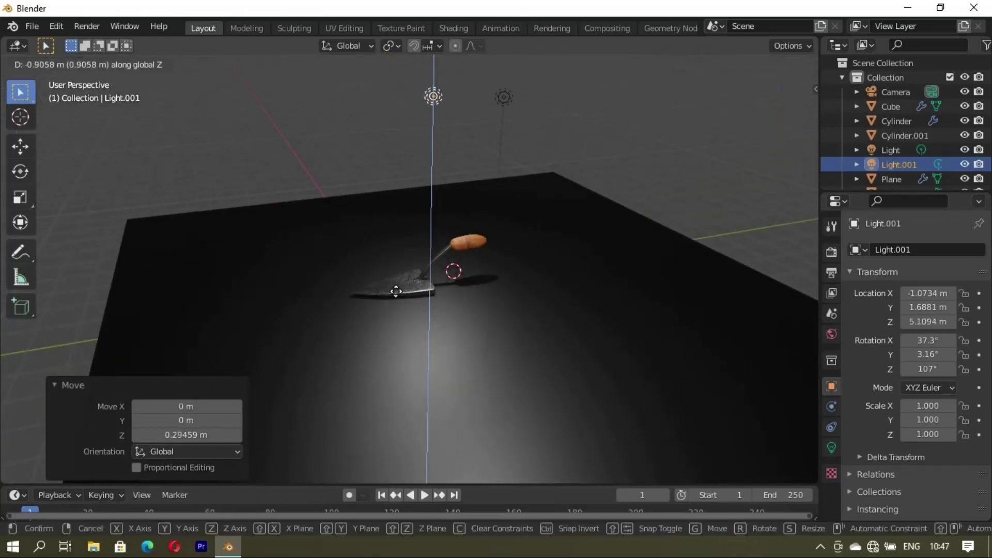
{"action": "left_click", "coordinate": [396, 292]}
{"action": "middle_click_drag", "start_coordinate": [374, 317], "coordinate": [408, 317]}
- Duplicate it into Light.002, lower it in front of the trowel, and view through the camera
{"action": "key", "text": "shift+d"}
{"action": "key", "text": "x"}
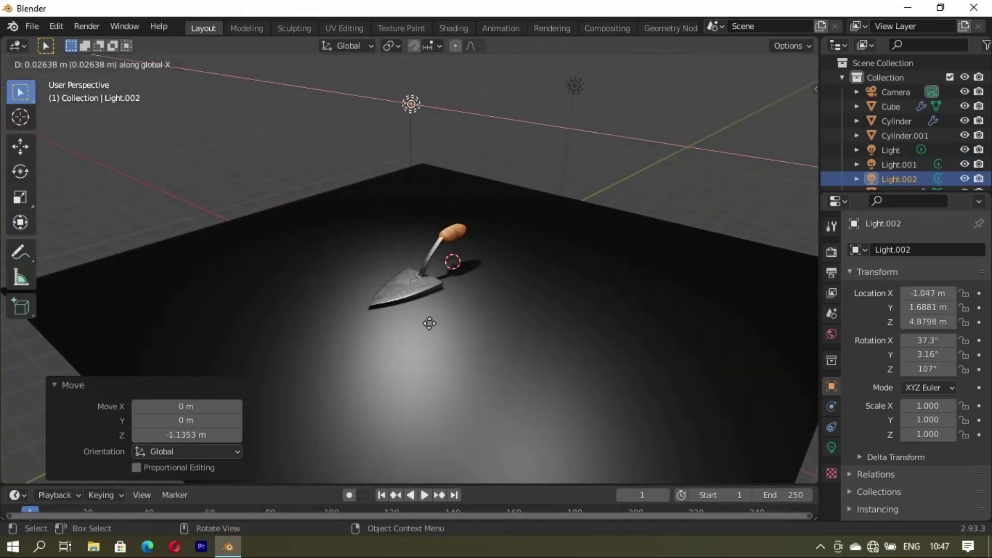
{"action": "left_click", "coordinate": [436, 331]}
{"action": "key", "text": "g"}
{"action": "key", "text": "y"}
{"action": "left_click", "coordinate": [356, 382]}
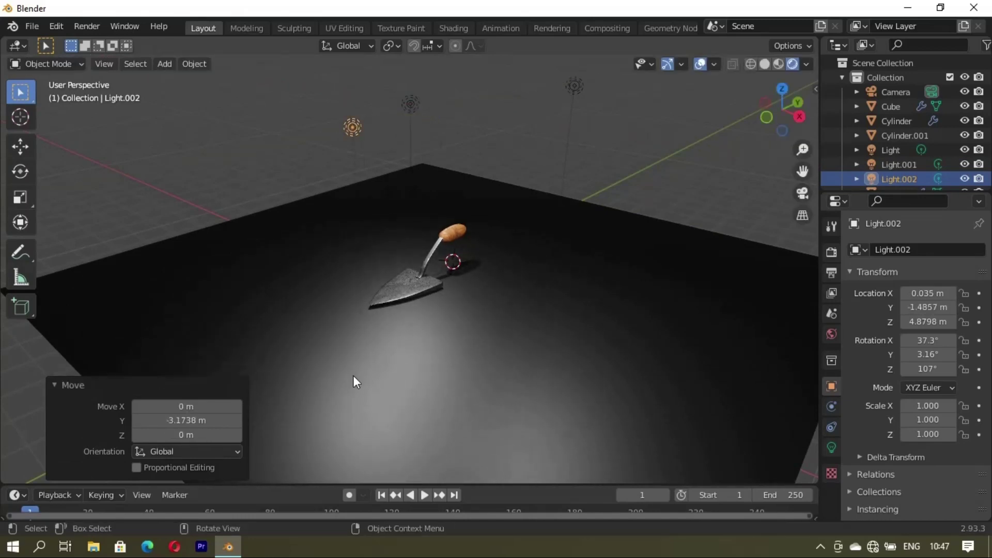
{"action": "key", "text": "g"}
{"action": "key", "text": "z"}
{"action": "left_click", "coordinate": [356, 410]}
{"action": "key", "text": "KP_0"}
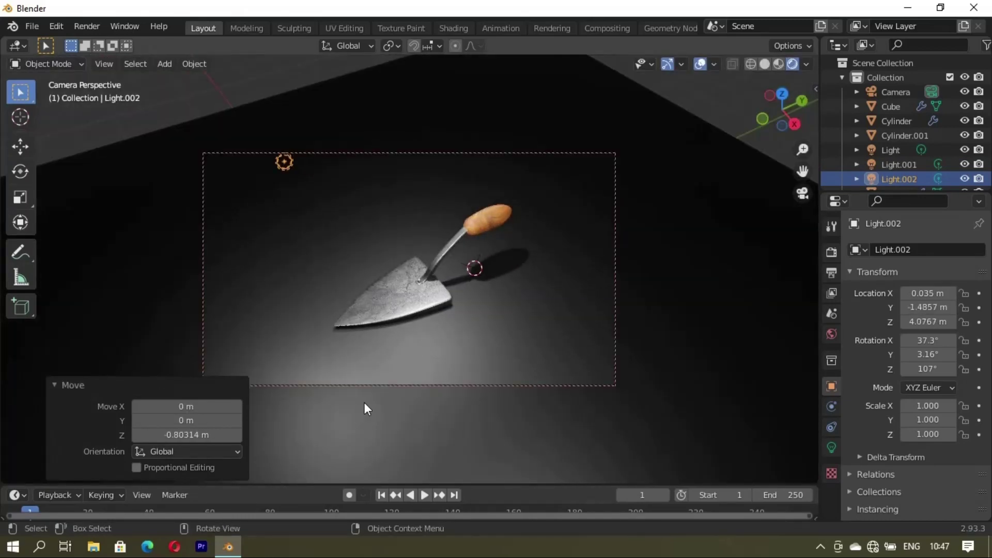